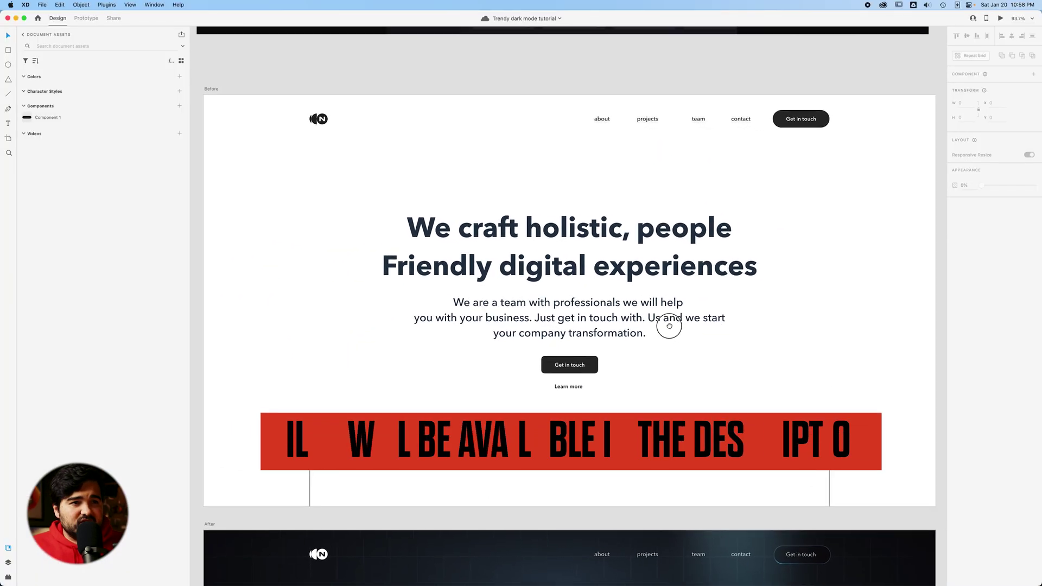
Step: Duplicate the Before artboard and place the copy in empty canvas space diagonally below the After artboard
left_click(669, 326)
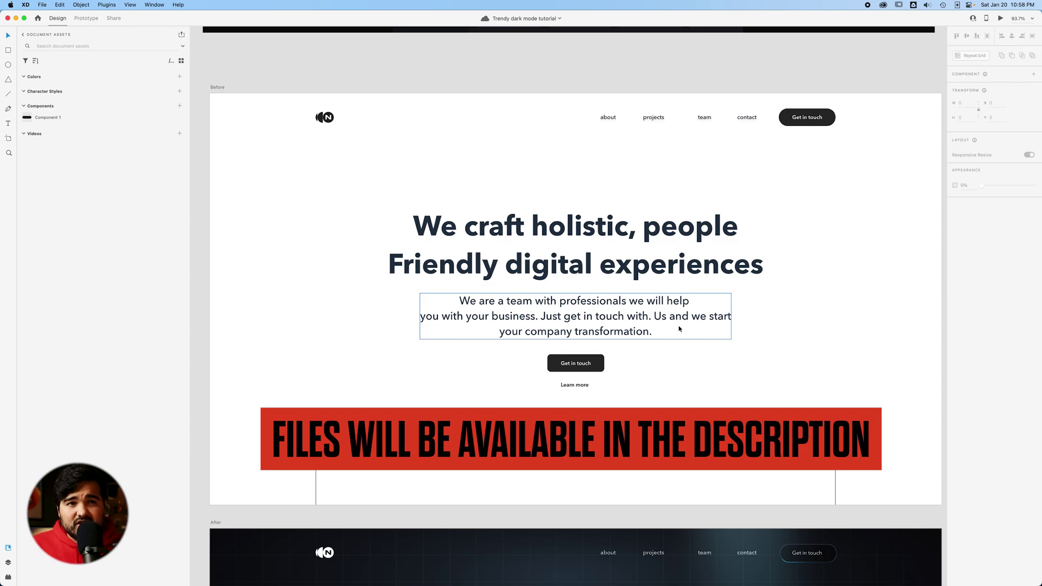
scroll(285, 219, "down", 2)
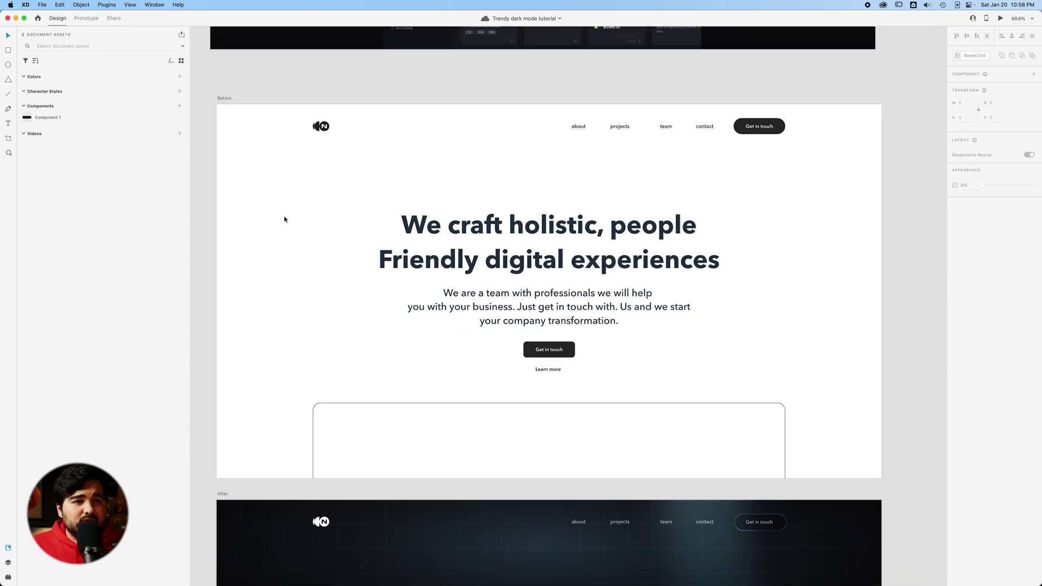
left_click_drag(426, 217, 198, 253)
scroll(279, 187, "down", 5)
left_click_drag(279, 187, 772, 309)
left_click_drag(917, 449, 499, 195)
left_click(365, 55)
left_click_drag(365, 54, 423, 315)
left_click_drag(451, 265, 441, 84)
left_click_drag(432, 211, 389, 218)
left_click_drag(366, 139, 663, 340)
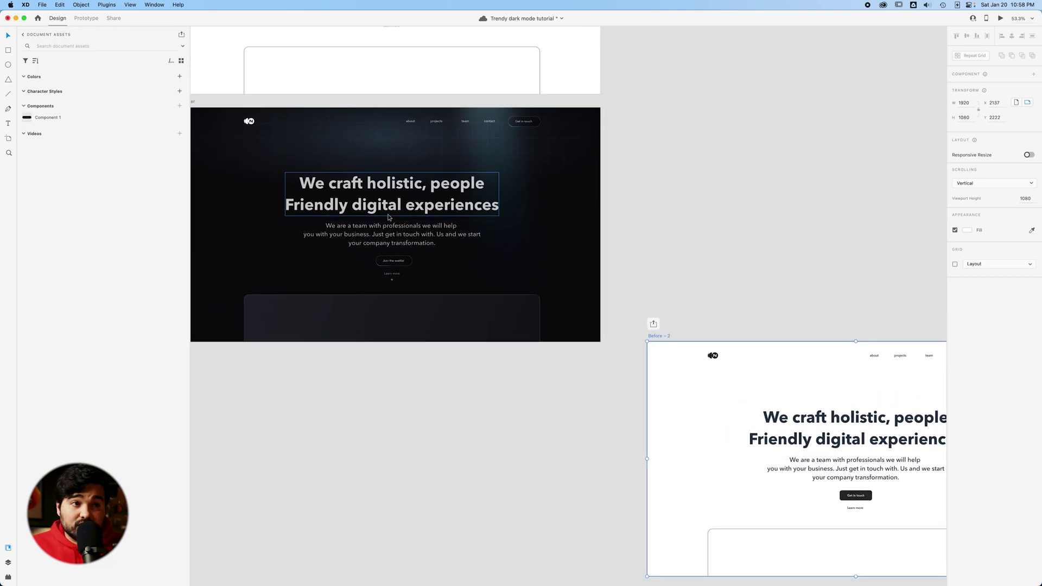
scroll(543, 244, "down", 1)
left_click_drag(651, 261, 446, 129)
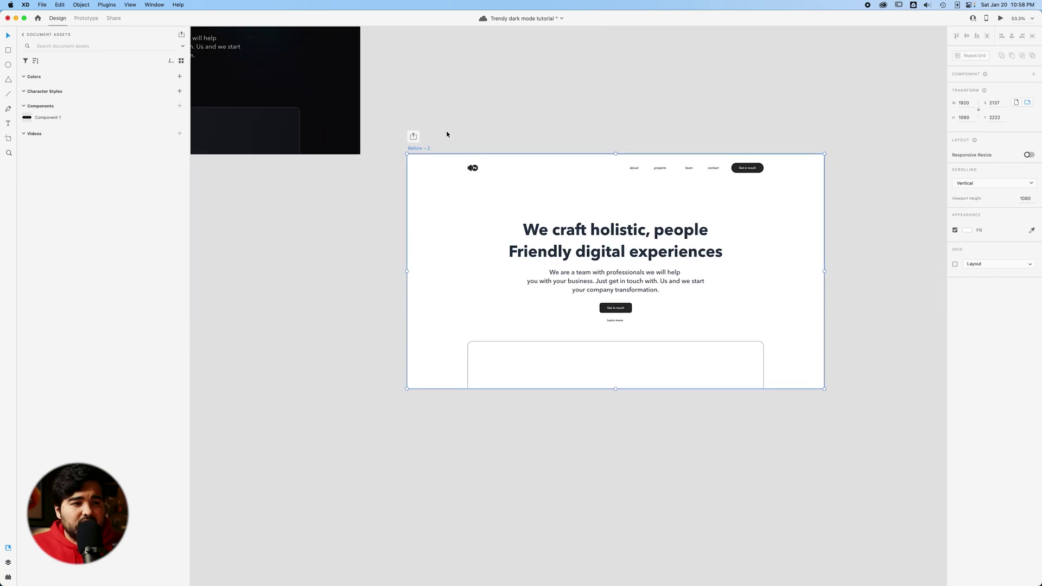
Step: Draw a 50 × 50 square at the upper-left corner of the duplicated artboard
left_click(10, 52)
scroll(423, 174, "up", 5)
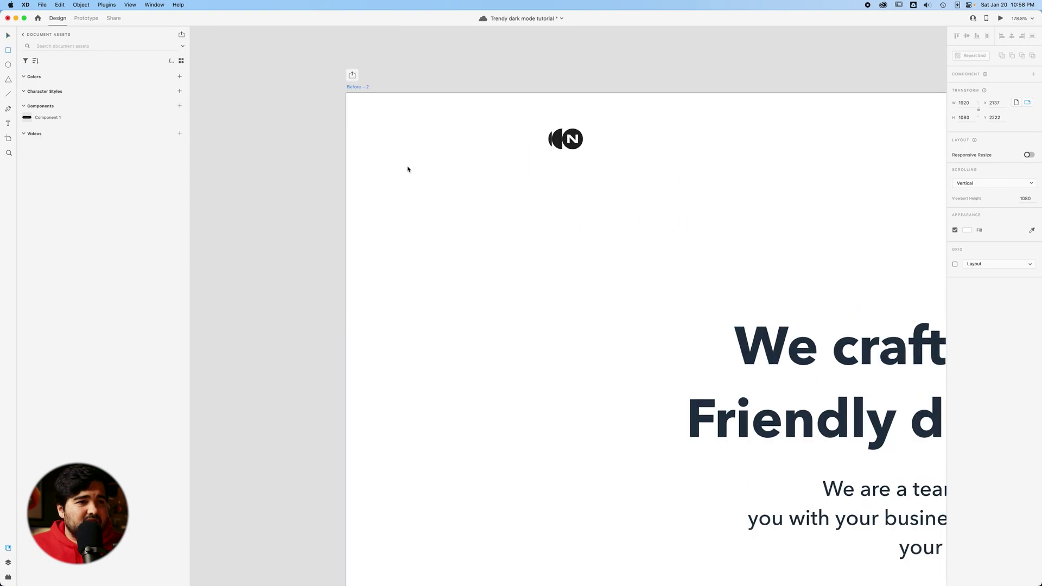
left_click_drag(347, 96, 386, 133)
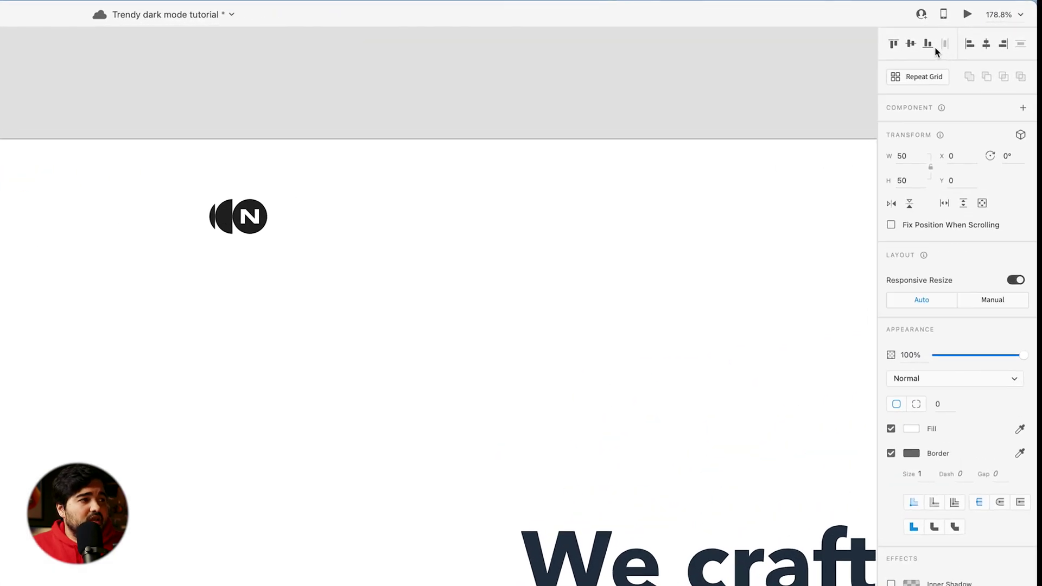
Step: Turn the square into a repeat grid extended to about 1353 × 765, with no gaps between the cells
left_click(917, 78)
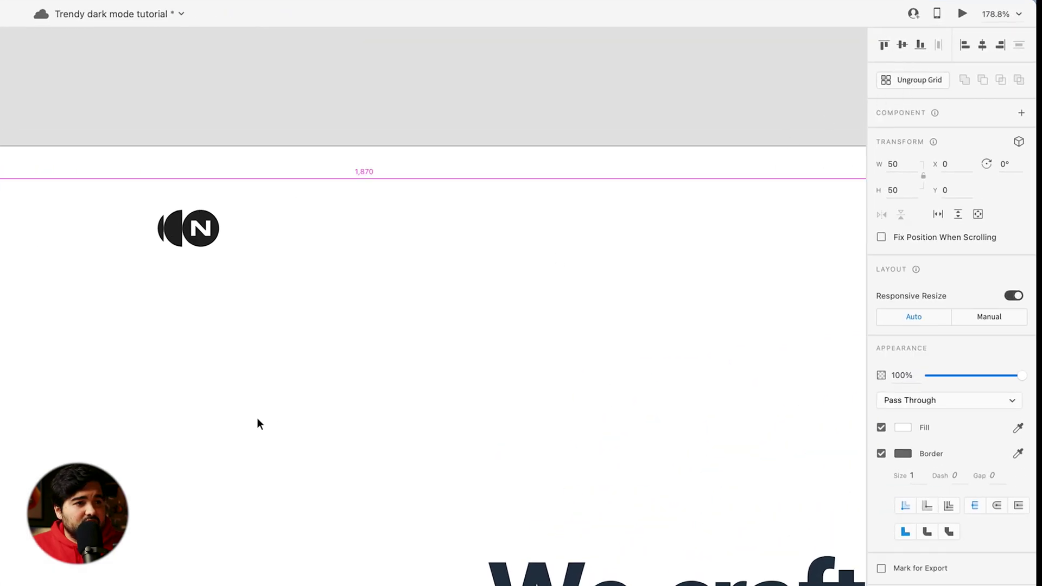
scroll(304, 396, "down", 10)
left_click_drag(655, 254, 469, 246)
left_click_drag(352, 197, 752, 223)
left_click_drag(549, 204, 570, 424)
scroll(362, 220, "up", 15)
scroll(362, 220, "down", 1)
scroll(404, 217, "down", 3)
left_click_drag(400, 196, 325, 132)
scroll(331, 157, "down", 5)
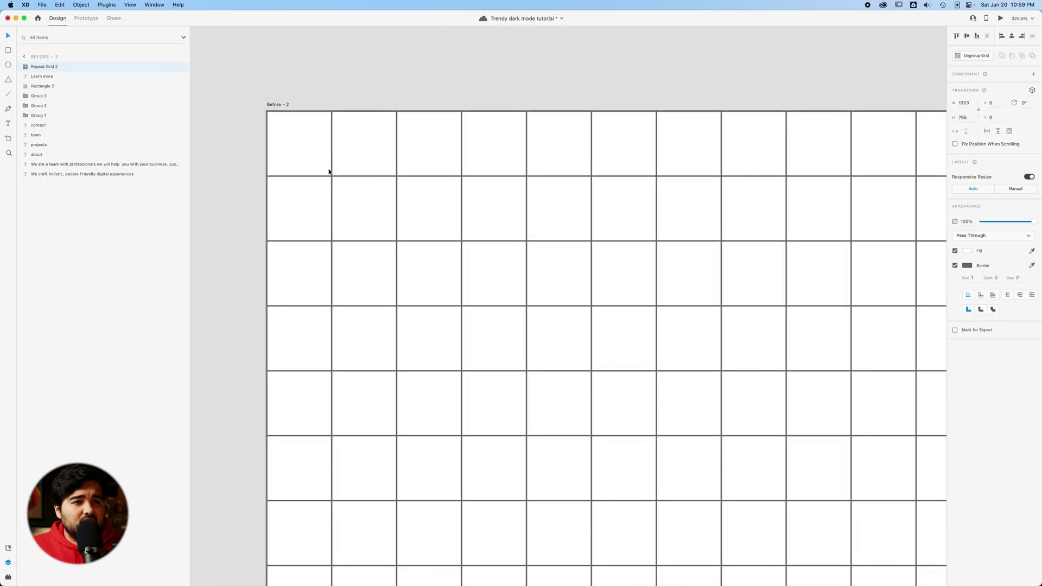
Step: Fill the repeat grid's cells with the dark blue sampled from a grid line in the After artboard
double_click(275, 159)
scroll(272, 162, "down", 5)
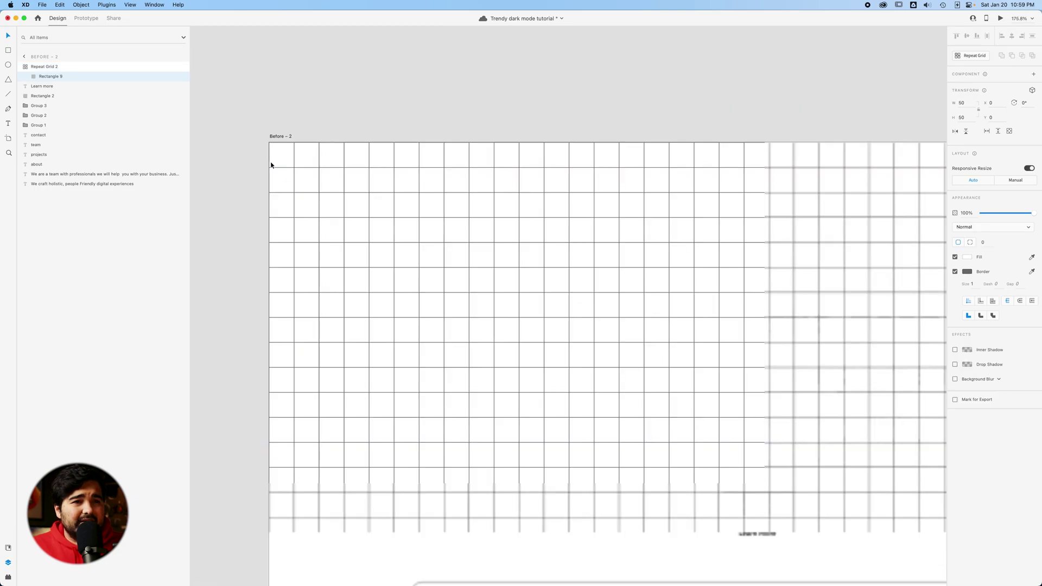
scroll(450, 214, "up", 7)
scroll(450, 214, "left", 10)
scroll(399, 136, "up", 5)
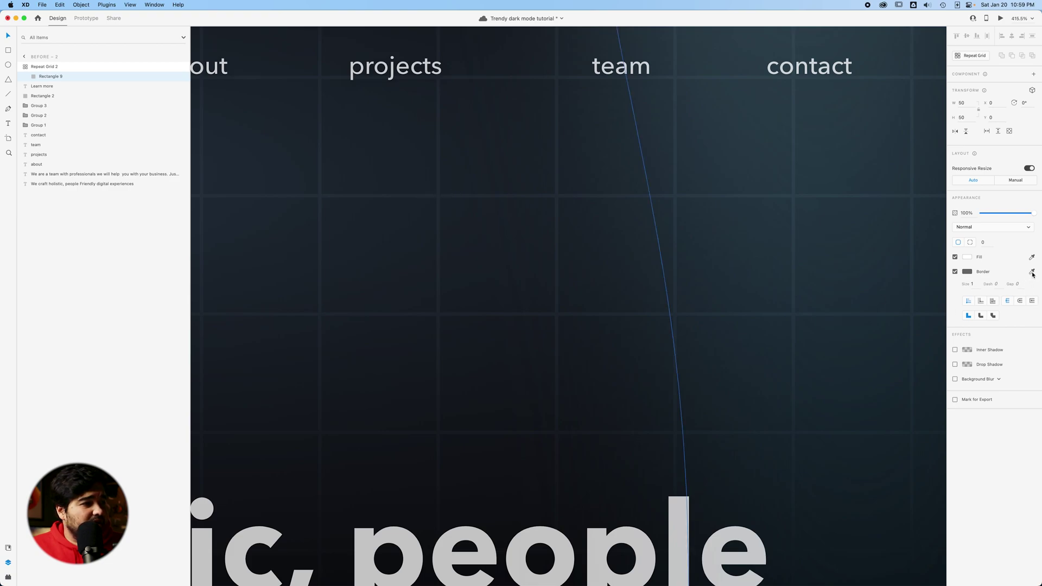
left_click(955, 258)
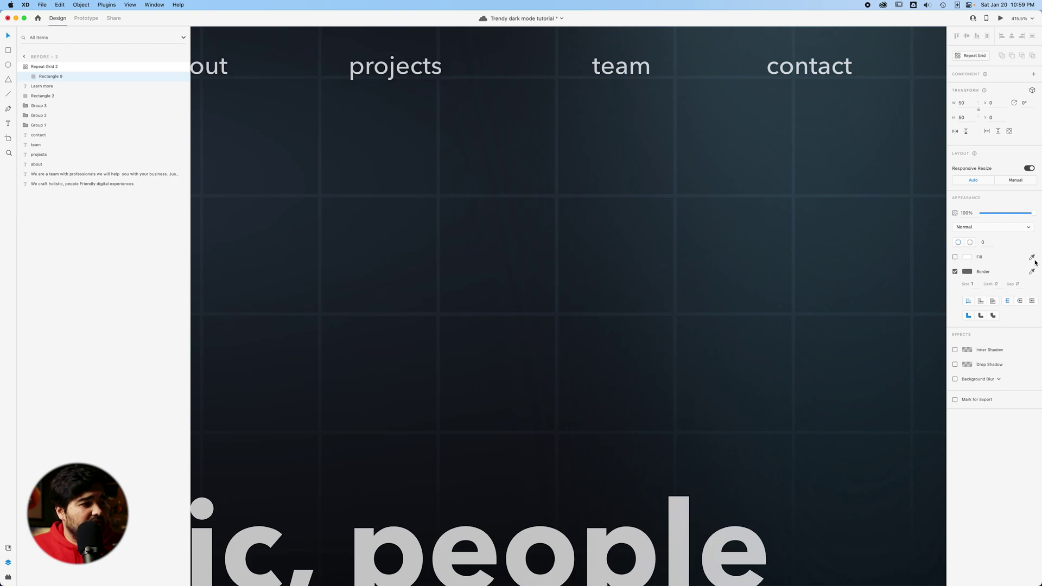
left_click(1032, 257)
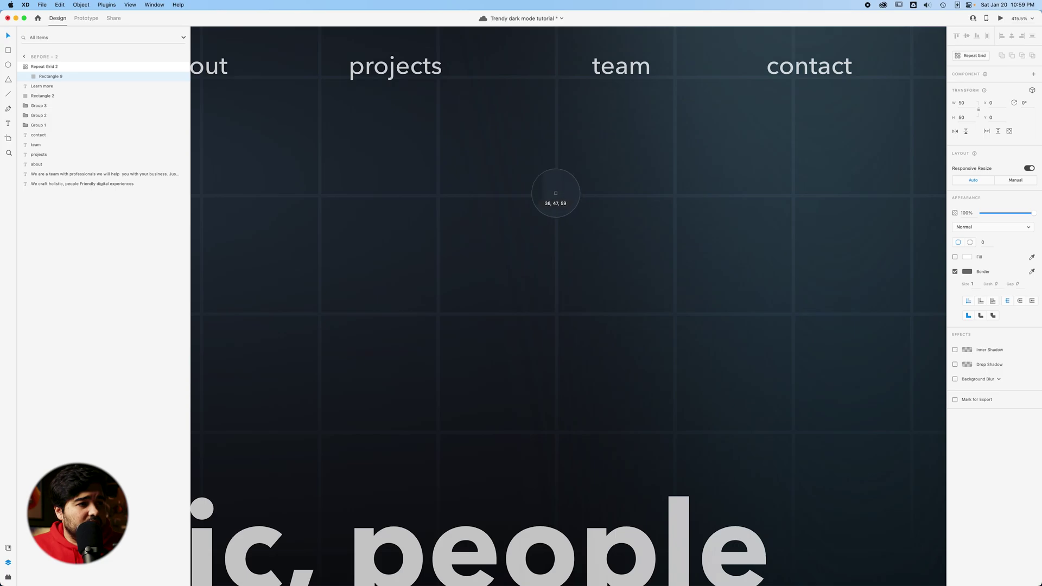
left_click(556, 191)
scroll(563, 228, "down", 10)
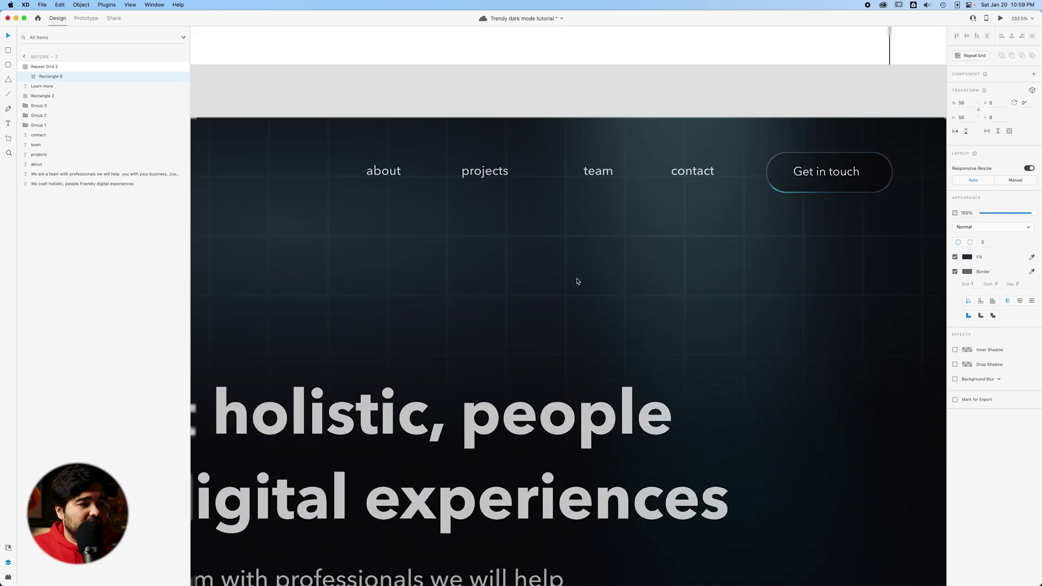
scroll(721, 305, "up", 3)
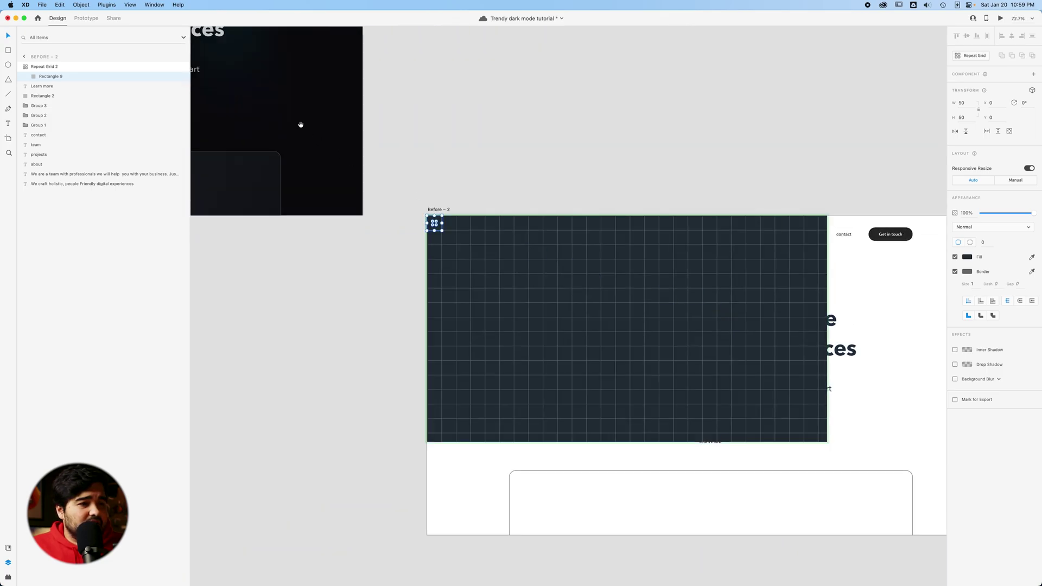
Step: Extend the repeat grid across the whole duplicated artboard, 1920 wide and 1080 high
left_click_drag(300, 124, 417, 201)
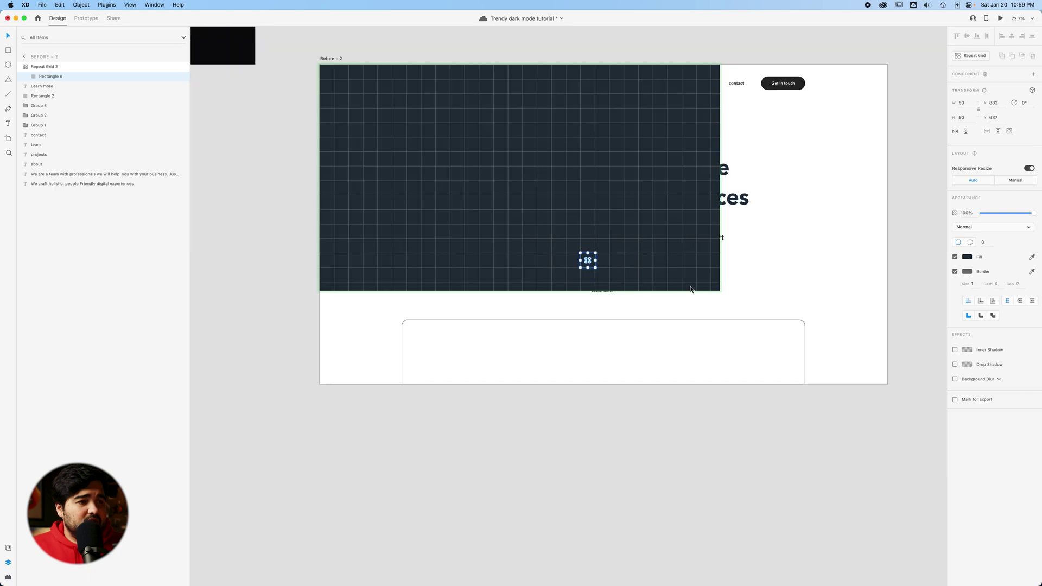
left_click(503, 333)
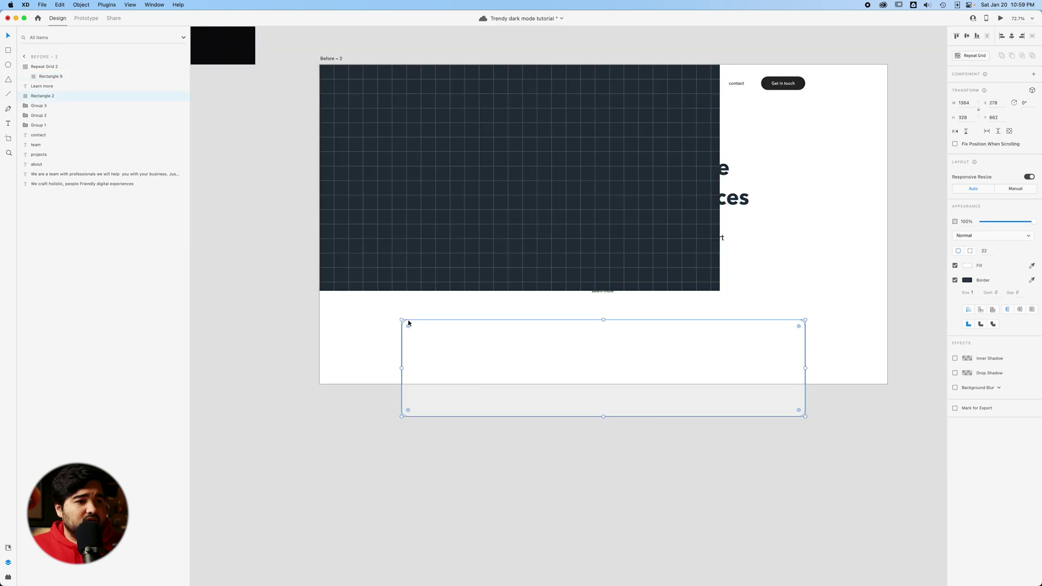
left_click(372, 284)
scroll(587, 272, "right", 5)
left_click_drag(638, 175, 804, 184)
left_click_drag(521, 288, 521, 381)
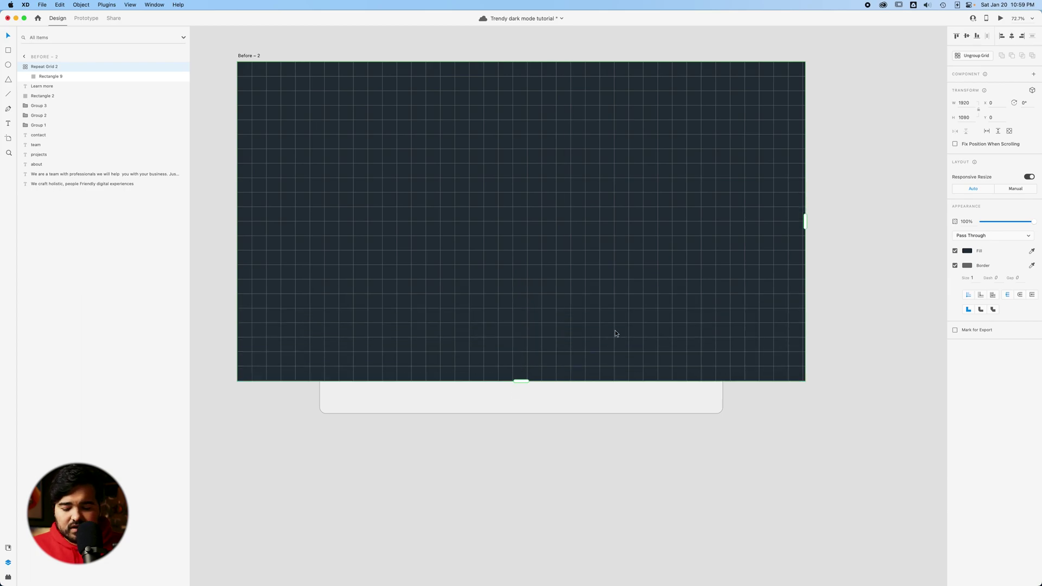
Step: Send the repeat grid behind all other page content and lower its opacity to 41%
key("super+shift+bracketleft")
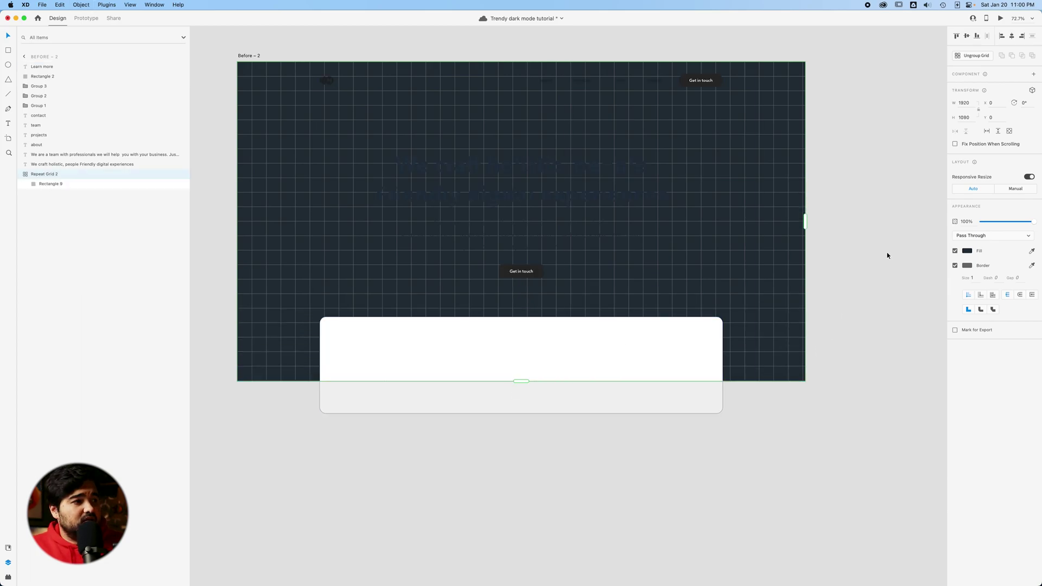
left_click_drag(1014, 218, 1005, 224)
left_click(831, 301)
Step: Inspect the fill colour of the heading in the After artboard
left_click_drag(556, 248, 606, 284)
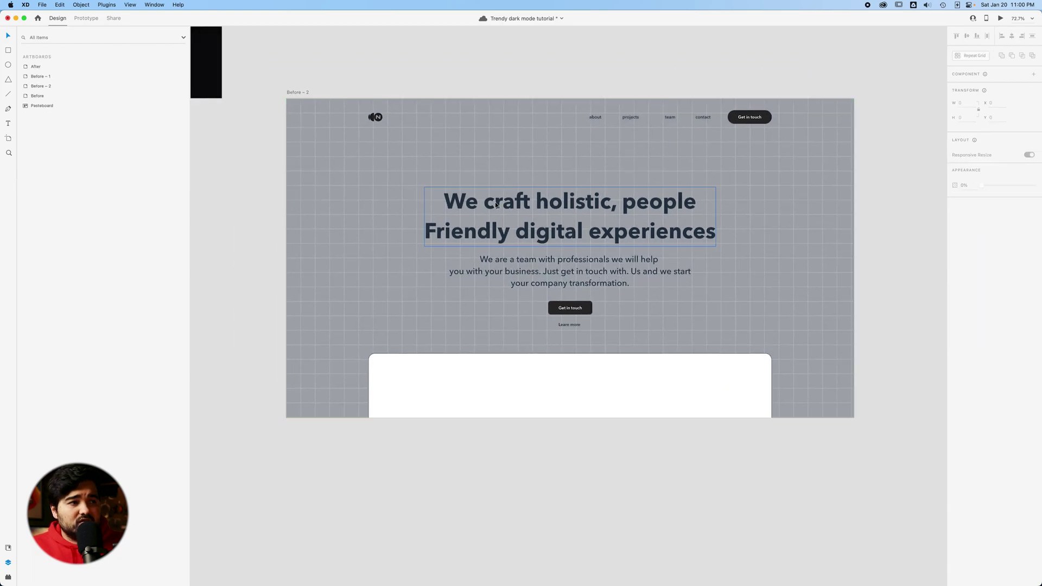
scroll(652, 384, "up", 5)
scroll(653, 384, "left", 7)
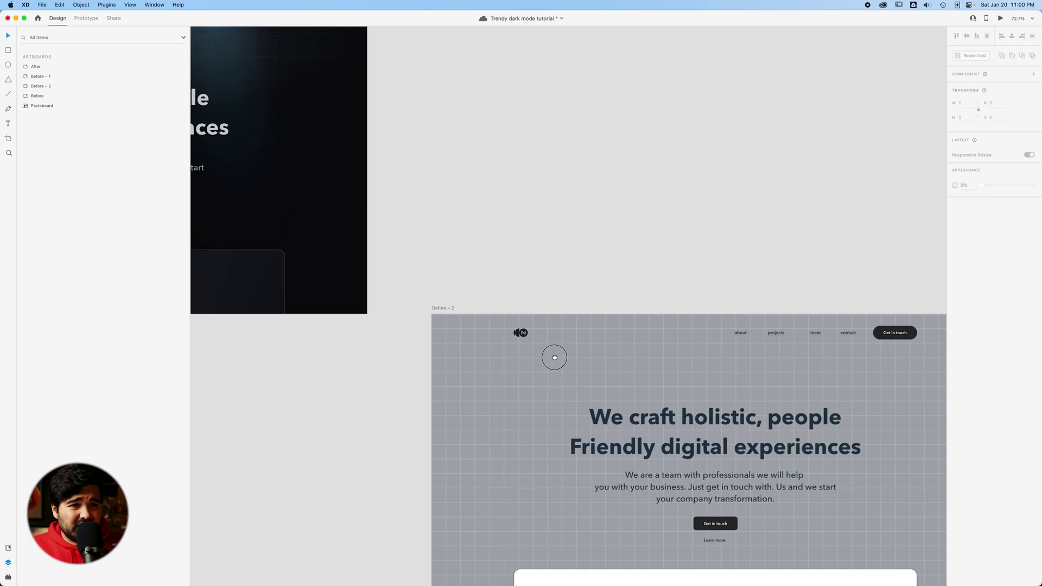
left_click(375, 194)
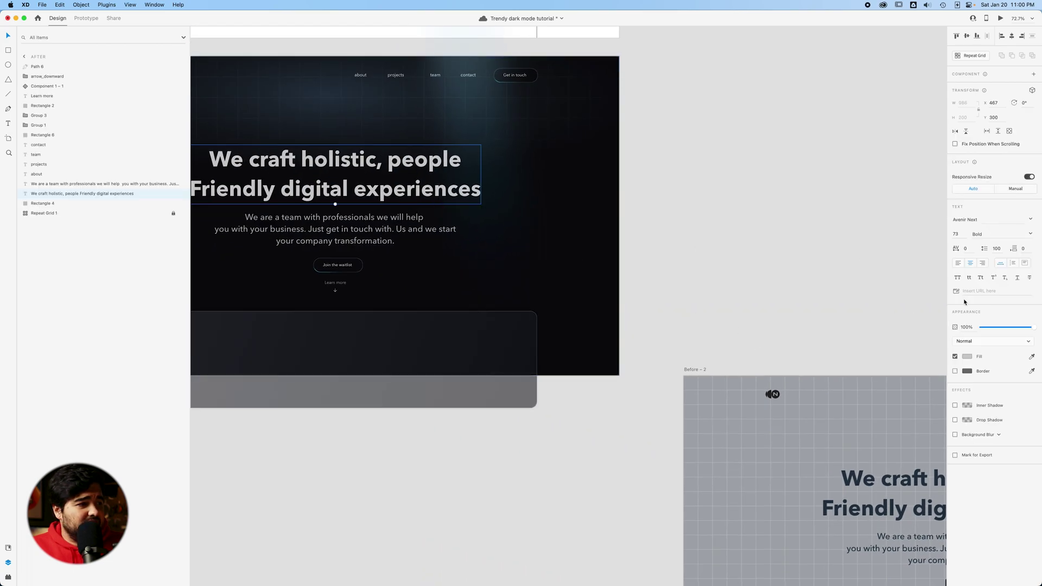
left_click(967, 357)
left_click_drag(825, 295, 544, 122)
scroll(791, 237, "right", 7)
scroll(791, 237, "down", 5)
left_click(729, 86)
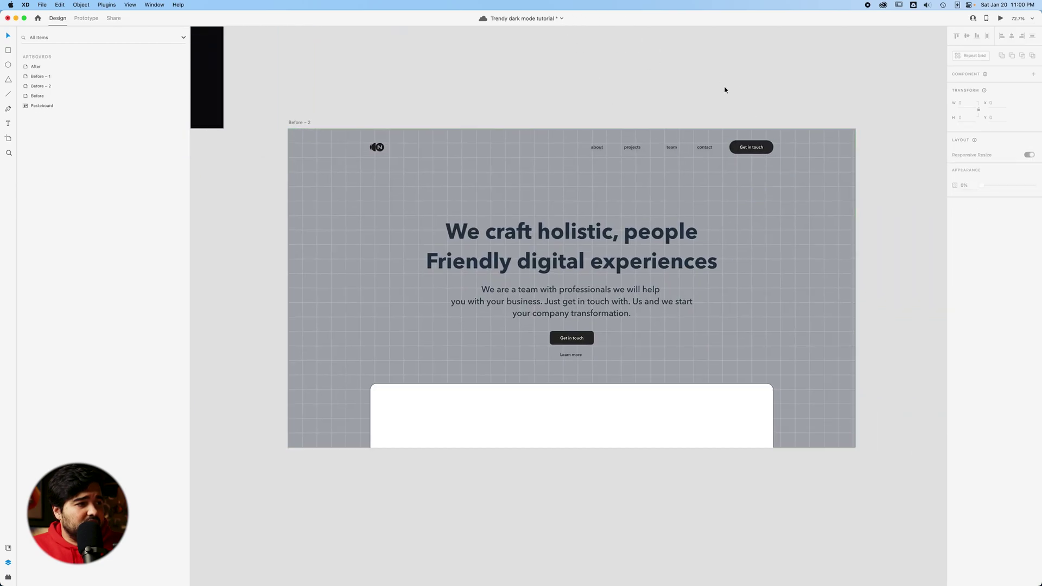
Step: Set the fill of the duplicated artboard's heading, paragraph and Learn more link to light grey #CBCBCB
left_click(611, 266)
left_click(649, 315, "shift")
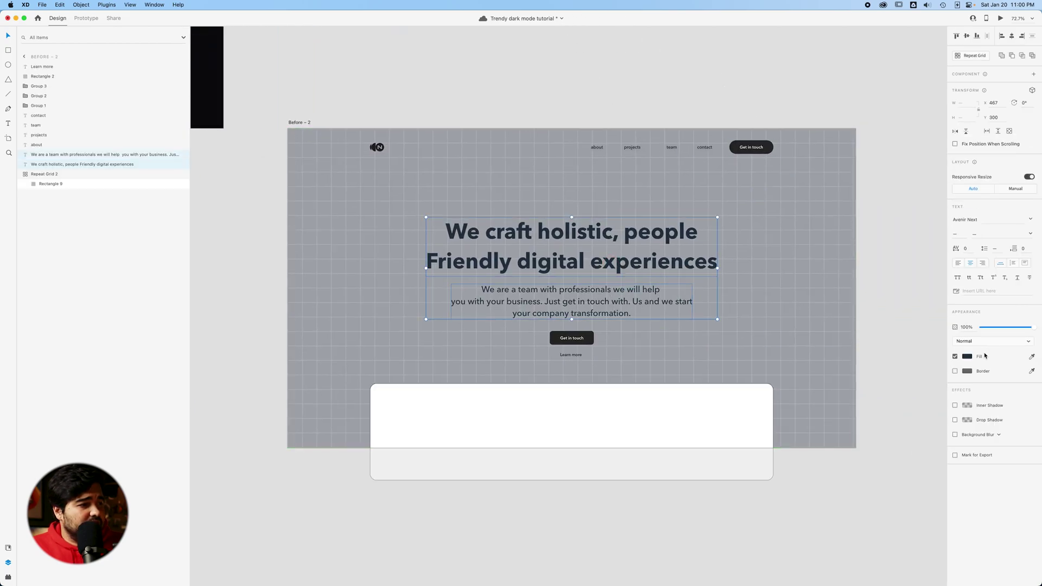
left_click(967, 357)
type("CBCBCB")
key("Return")
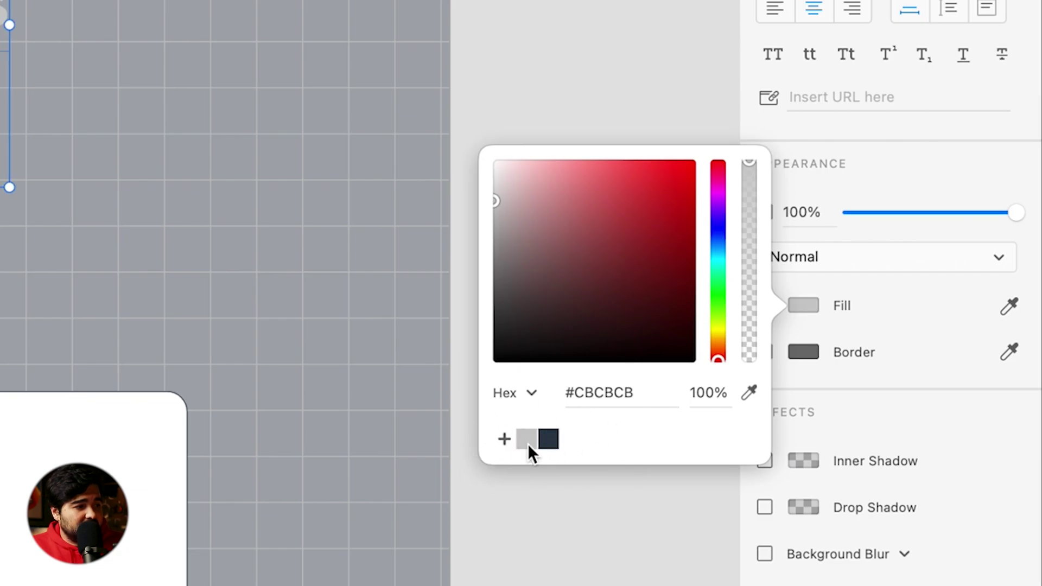
left_click(553, 36)
left_click(571, 357)
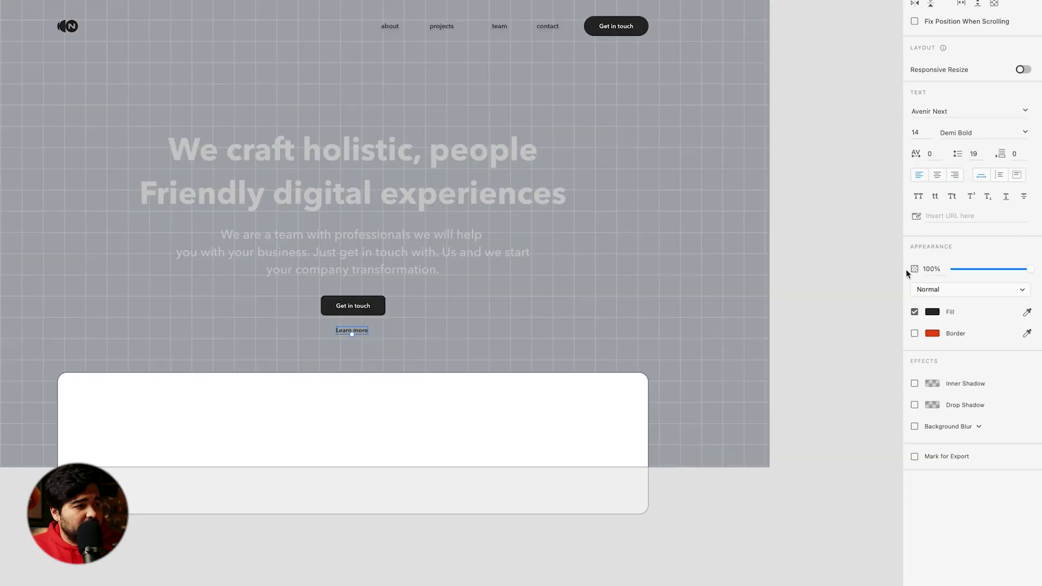
left_click(745, 157)
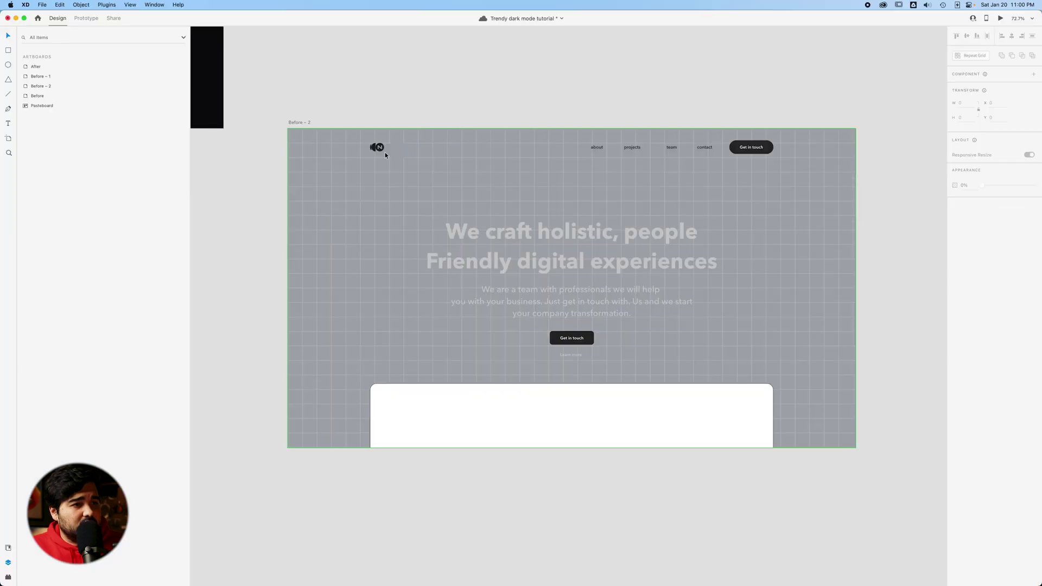
Step: Apply the heading's light grey fill to the logo and the about, projects, team and contact links
left_click(376, 149)
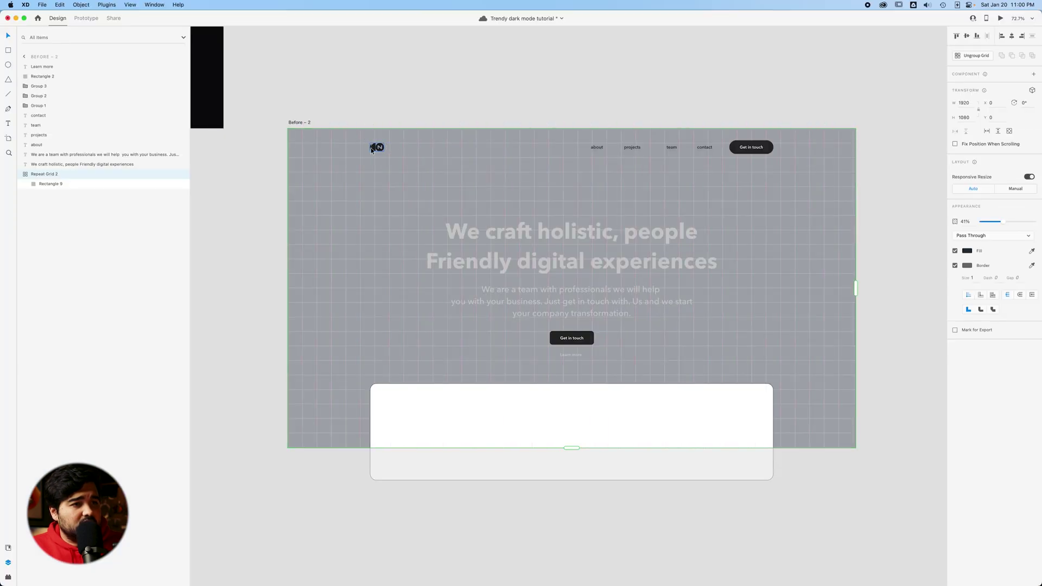
scroll(374, 147, "up", 7)
left_click(374, 148)
scroll(935, 302, "right", 5)
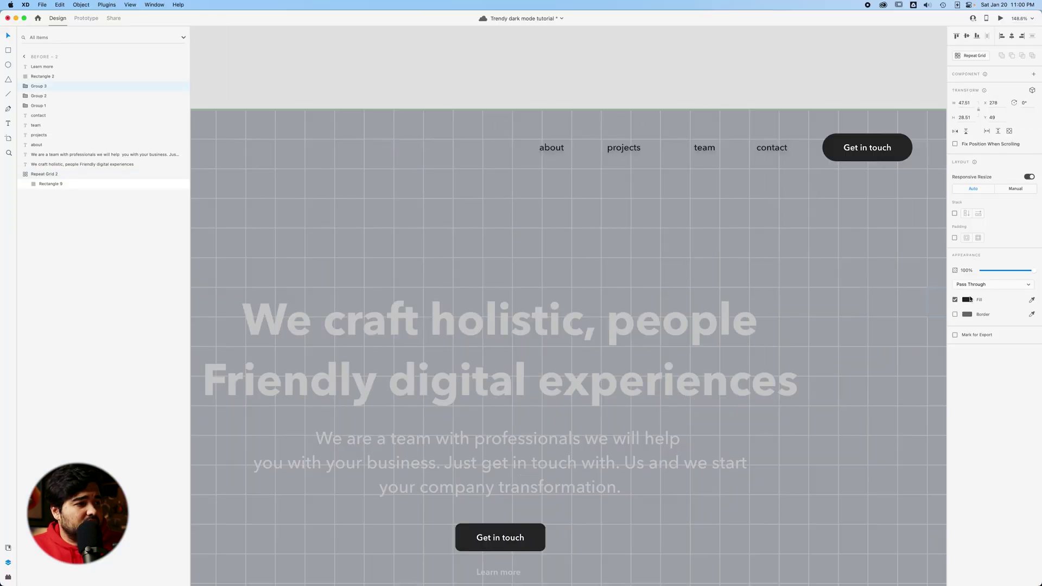
left_click(968, 300)
left_click(552, 148)
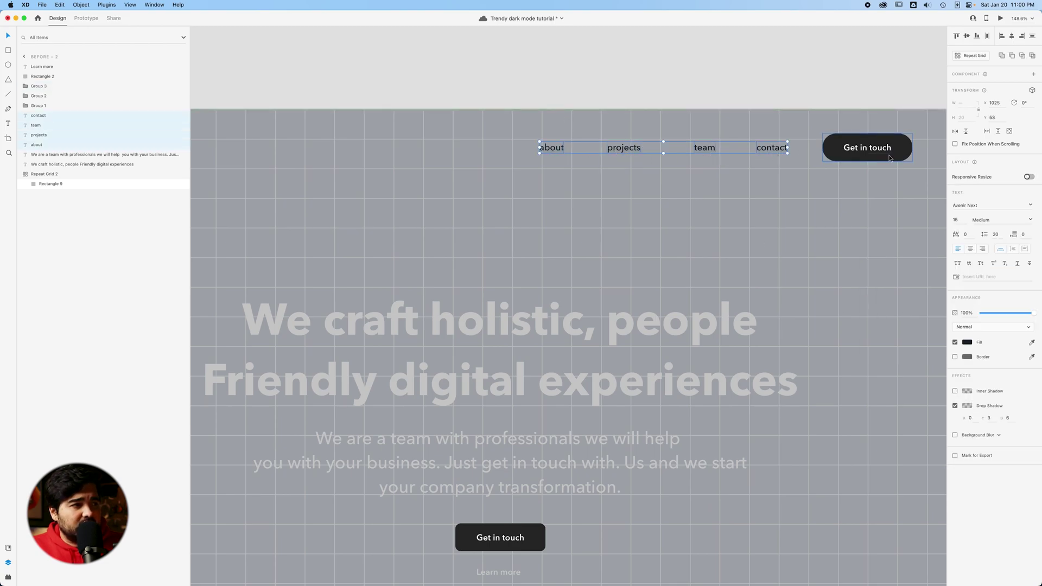
left_click(745, 60)
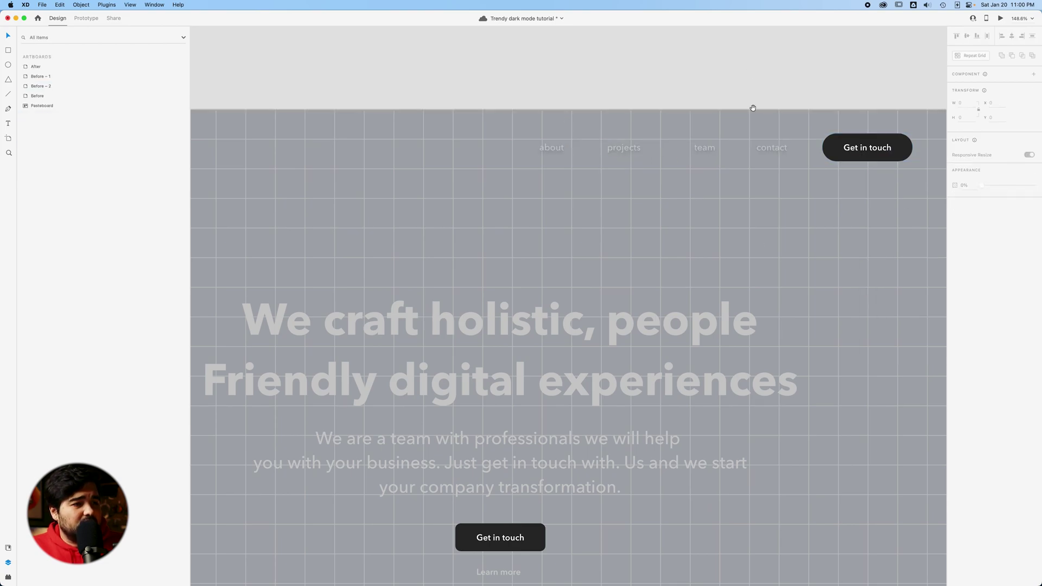
Step: Set the background repeat grid's opacity to 100%
scroll(752, 107, "down", 7)
scroll(737, 152, "right", 2)
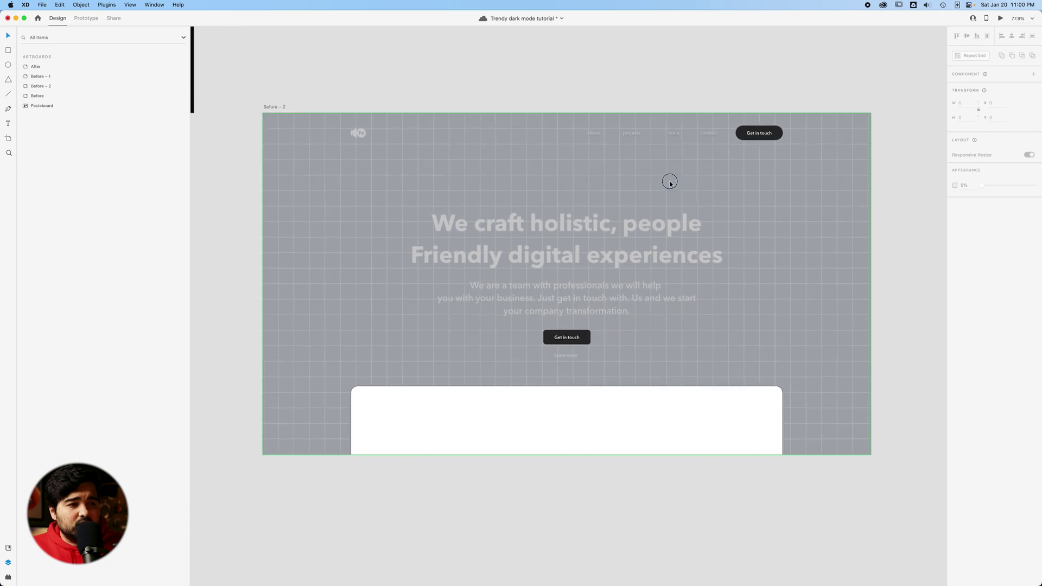
left_click(670, 181)
left_click_drag(1004, 226, 1038, 230)
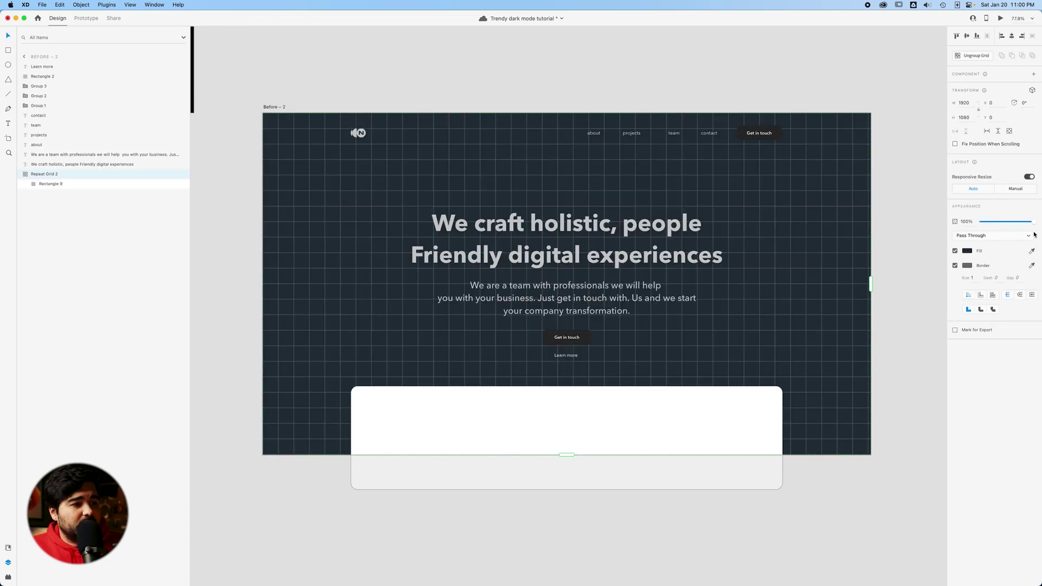
left_click(516, 58)
Step: Draw a 1920 × 1080 rectangle covering the entire duplicated artboard
left_click_drag(552, 70, 586, 68)
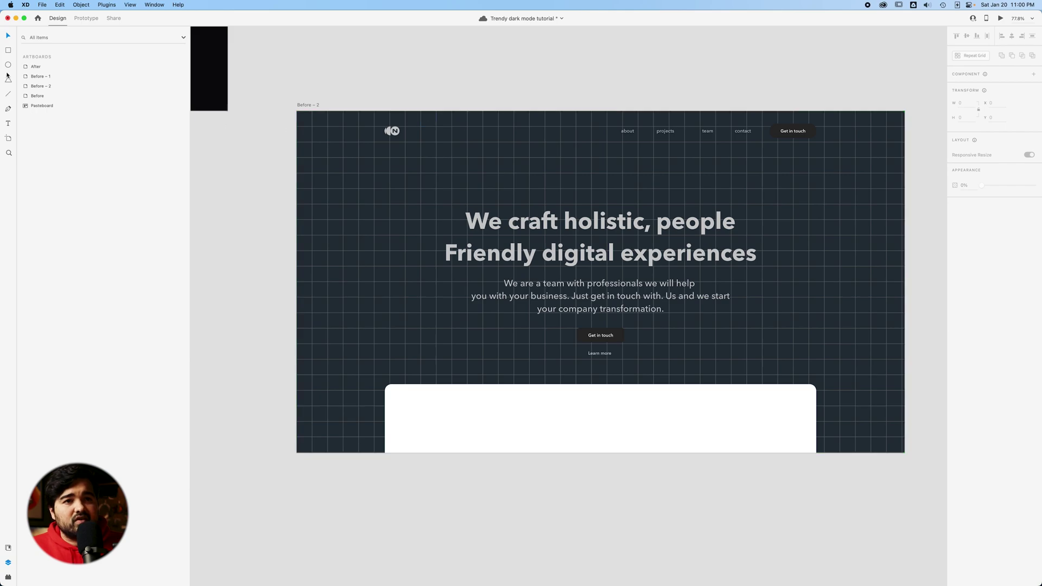
left_click_drag(297, 112, 905, 452)
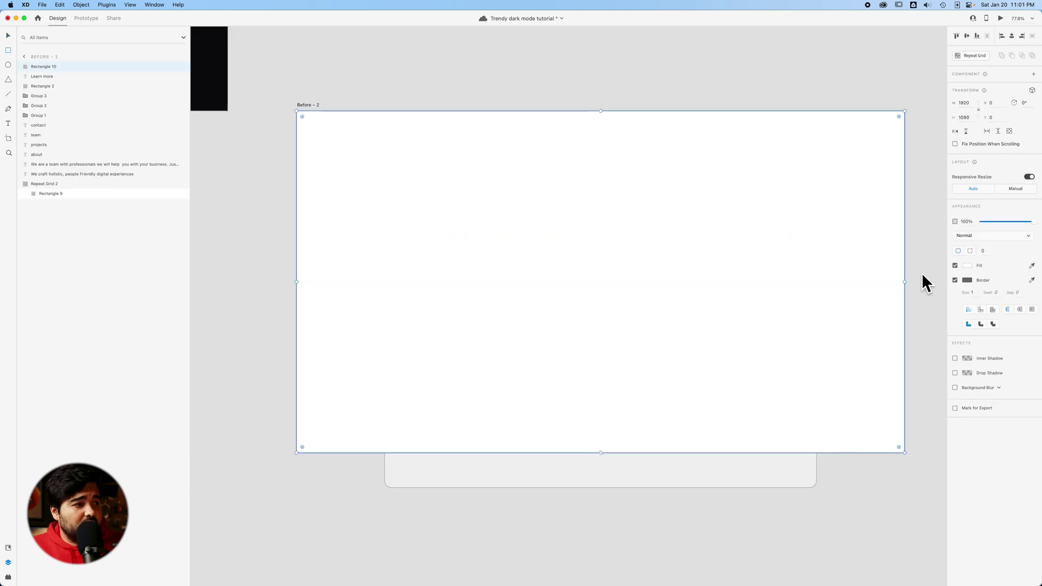
left_click_drag(289, 170, 514, 299)
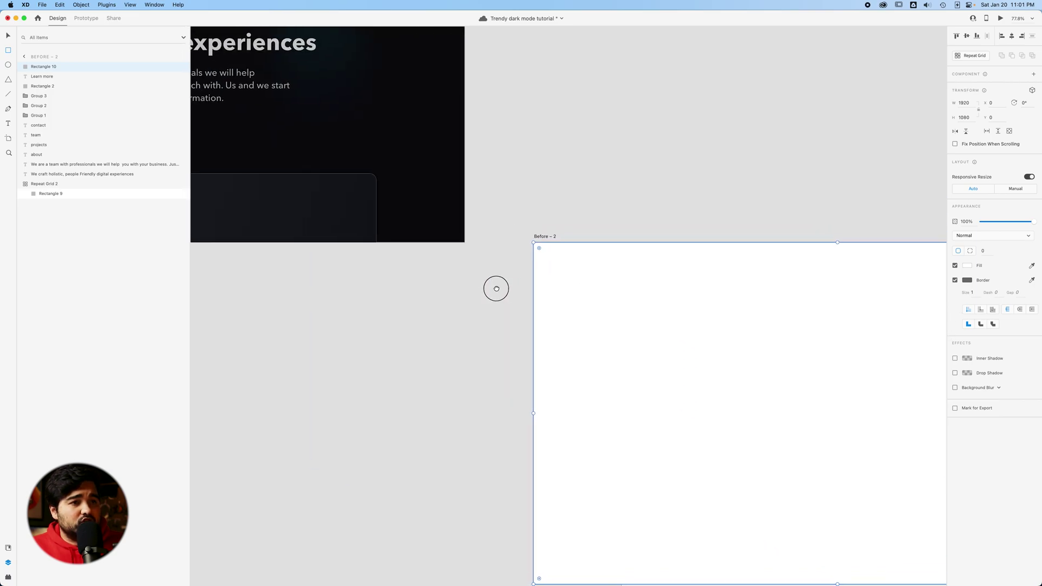
Step: Fill the covering rectangle with the near-black #09090B sampled from the After artboard's background
key("v")
left_click(425, 195)
left_click(754, 220)
left_click(891, 282)
left_click(1033, 266)
left_click(439, 223)
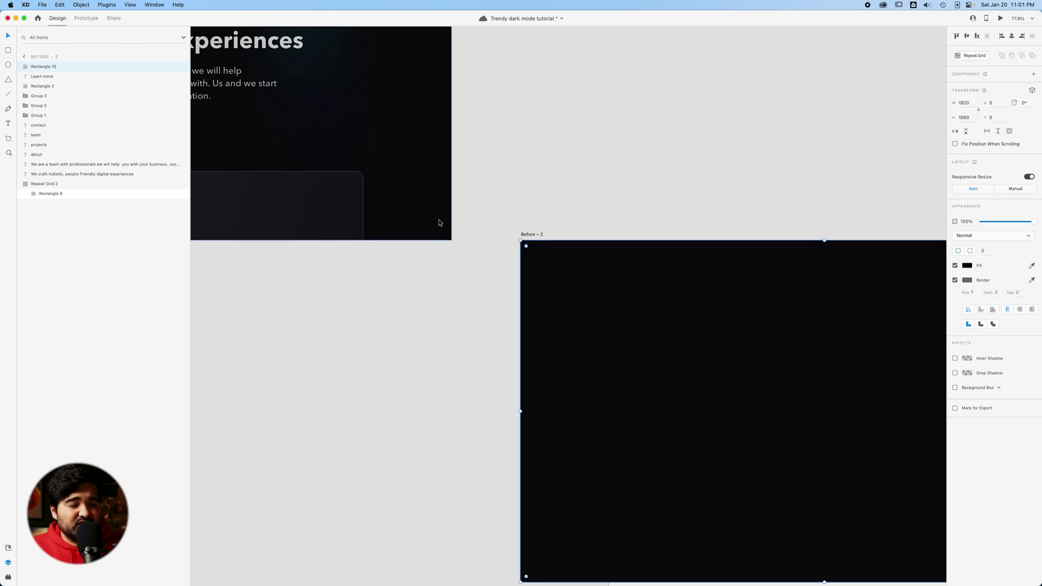
left_click_drag(814, 194, 571, 81)
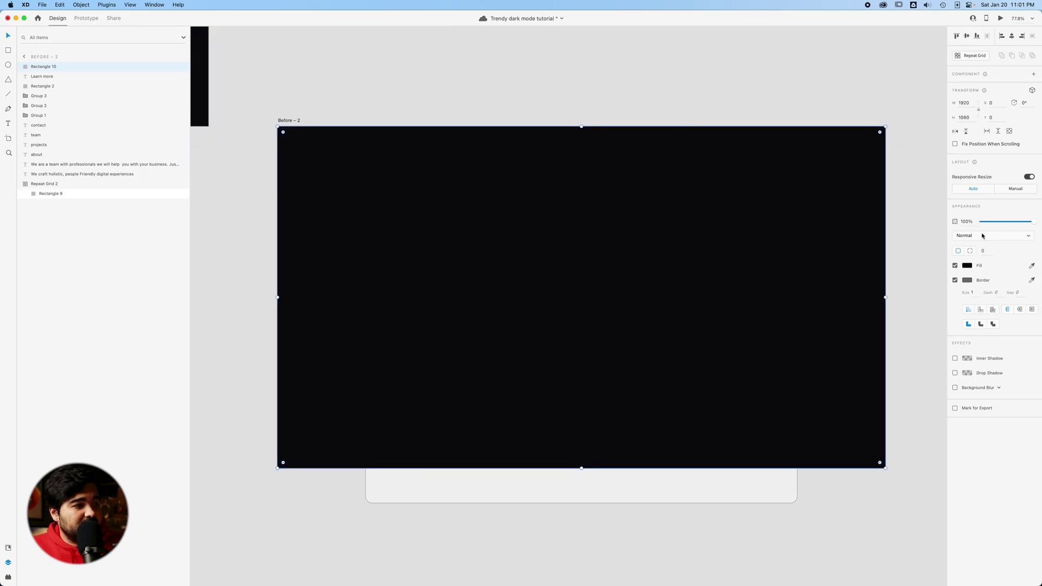
left_click(967, 266)
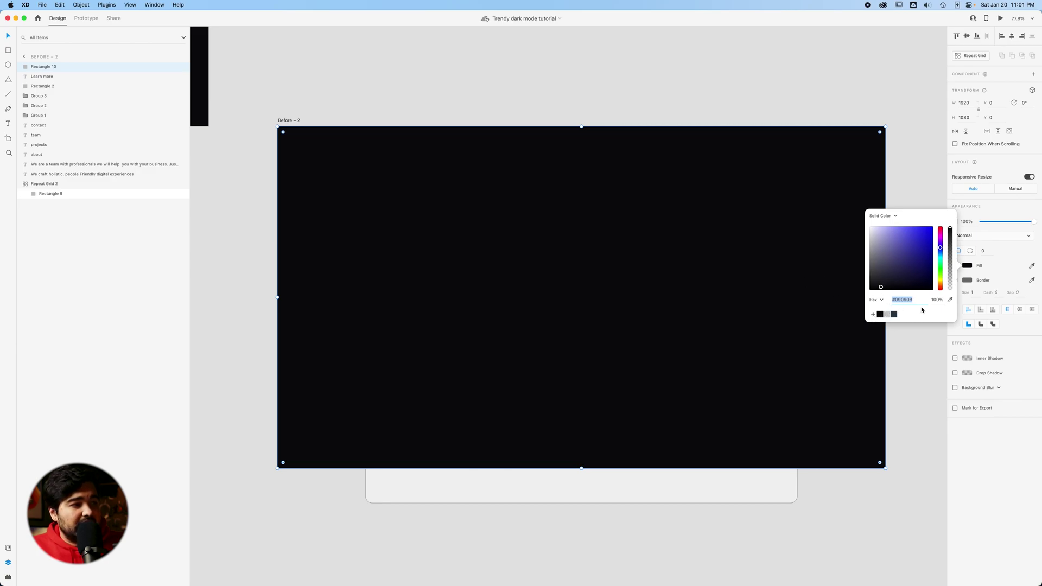
left_click(623, 91)
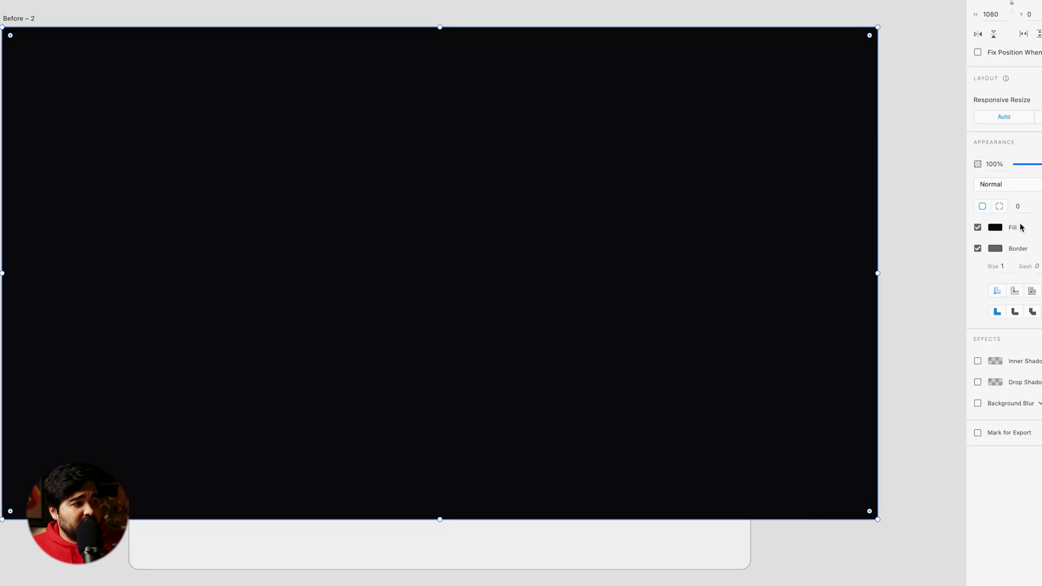
Step: Change the covering rectangle's fill to a radial gradient and move its centre up to just below the navigation links
left_click(999, 229)
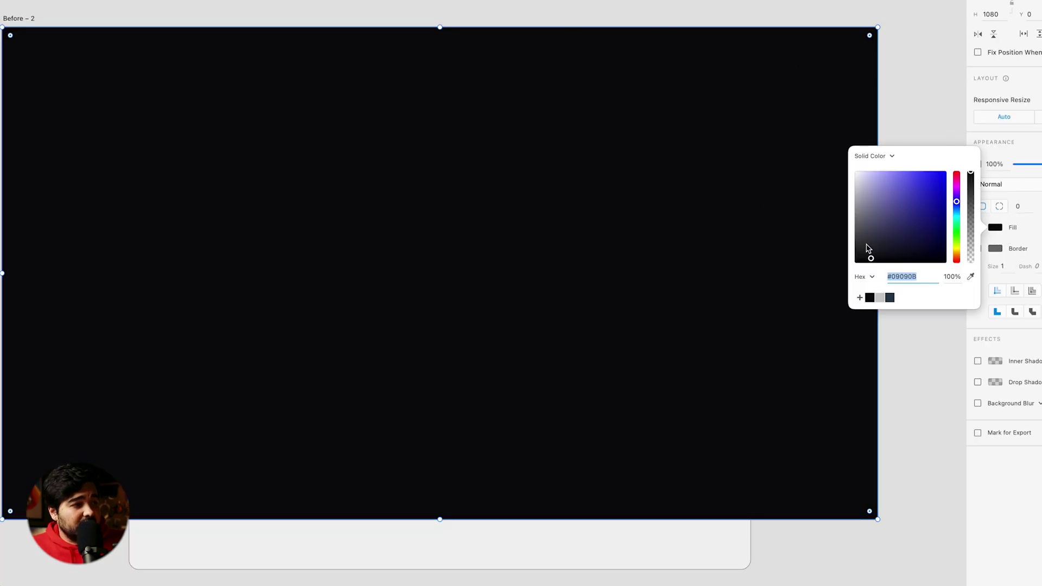
left_click(867, 158)
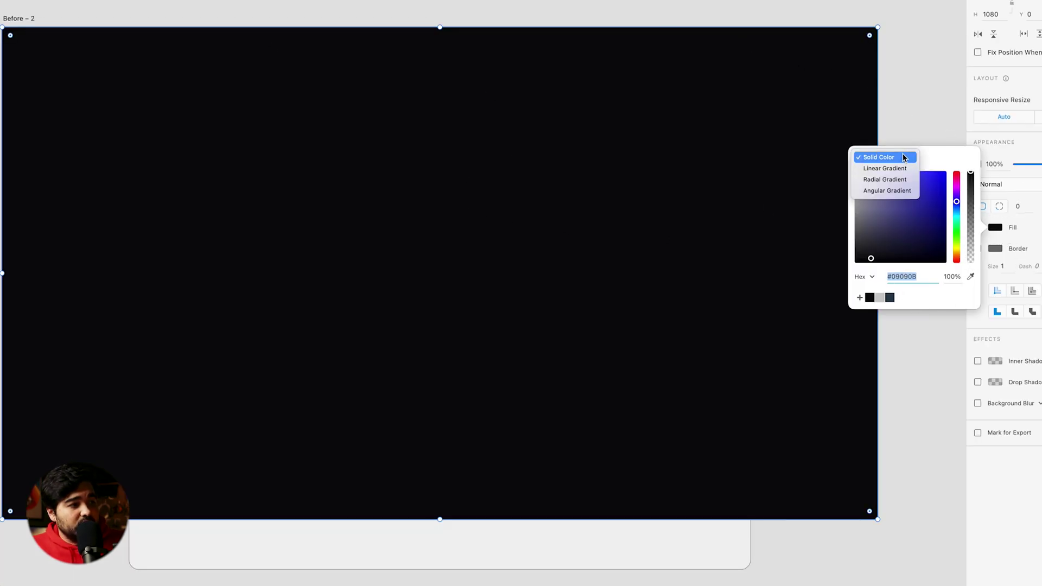
left_click(888, 179)
left_click_drag(440, 274, 440, 139)
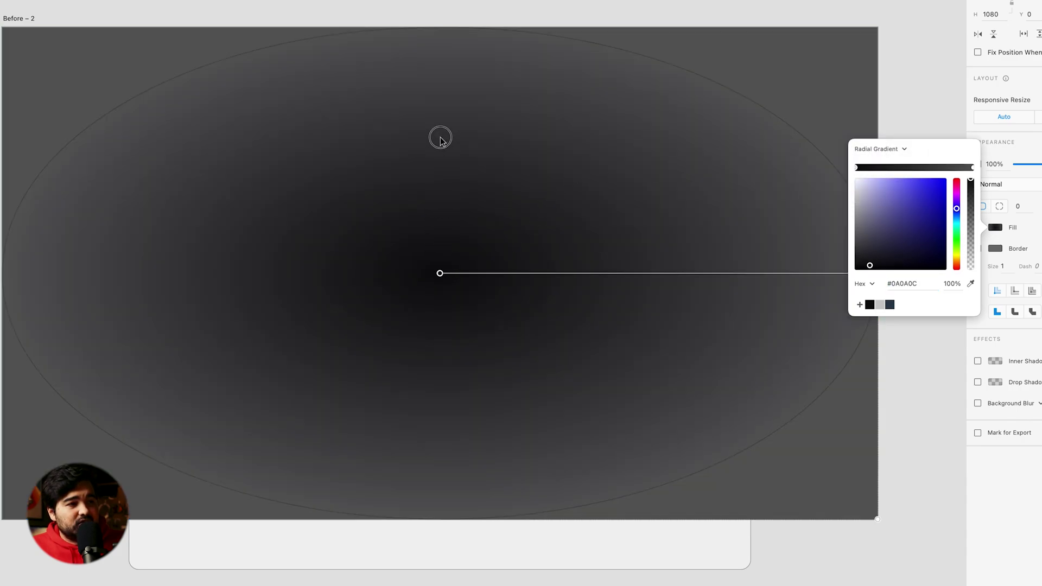
left_click_drag(437, 265, 423, 146)
left_click(993, 231)
left_click_drag(439, 274, 443, 76)
Step: Set the radial gradient's outer stop to near-black #09090B and its centre stop's opacity to 0%
left_click(973, 167)
left_click(869, 304)
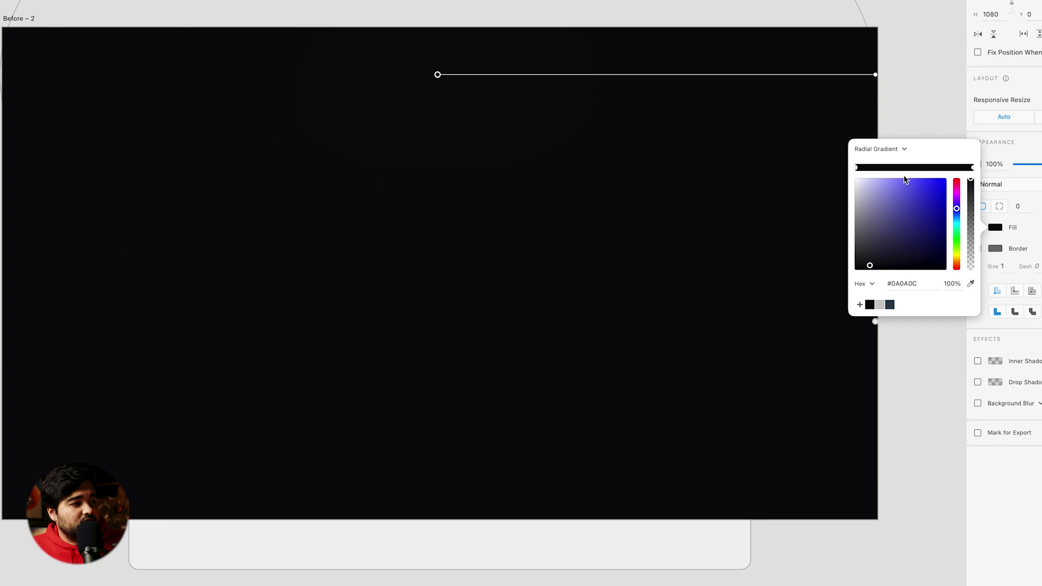
left_click_drag(971, 190, 973, 275)
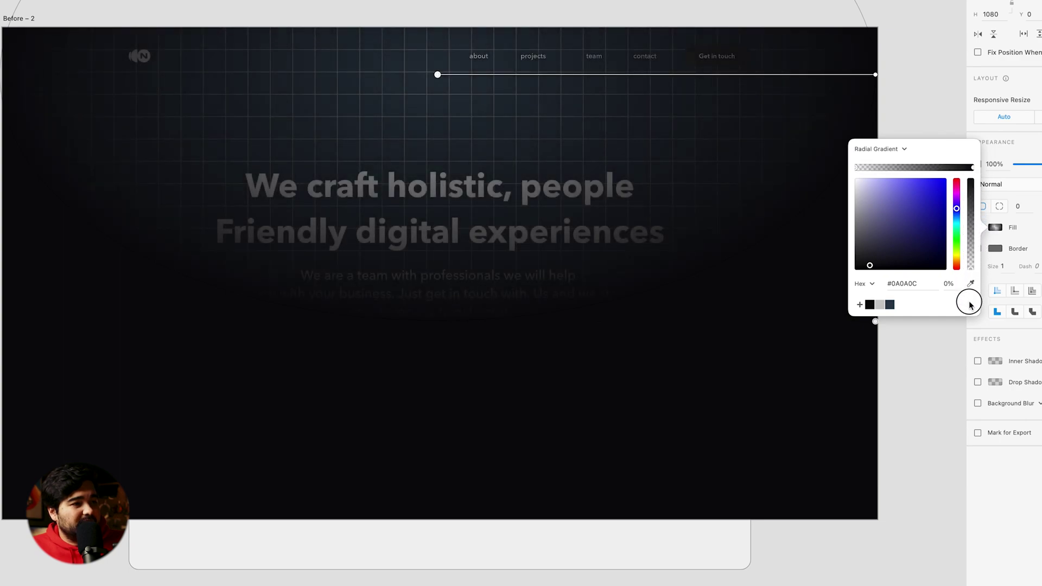
Step: Shrink the radial gradient's ellipse in width and adjust its height so the glow narrows around the upper part of the artboard
left_click_drag(875, 75, 788, 76)
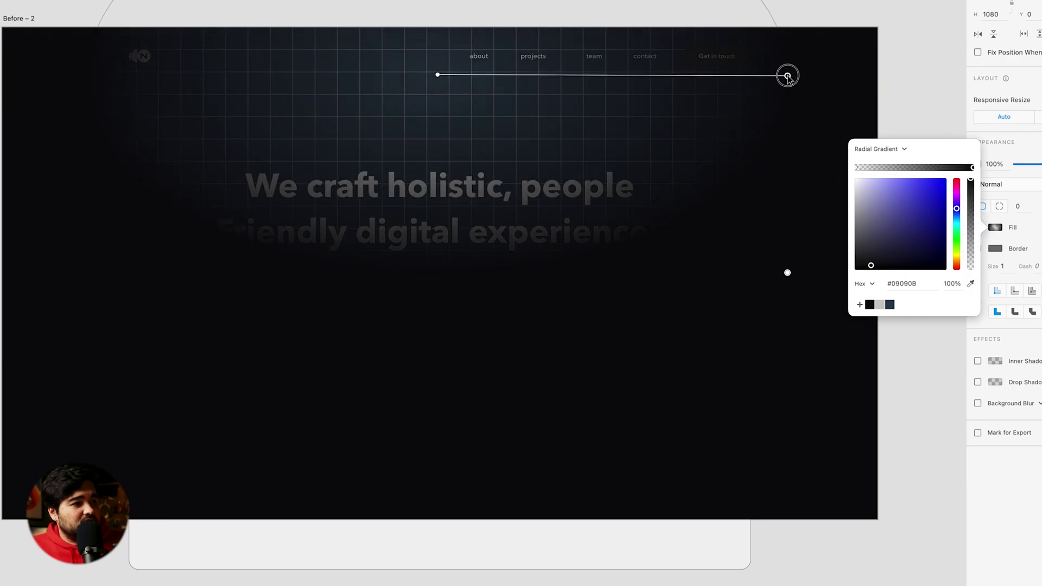
mouse_move(787, 273)
left_mouse_down()
mouse_move(768, 314)
mouse_move(770, 216)
mouse_move(682, 275)
mouse_move(774, 282)
left_mouse_up()
left_click(437, 75)
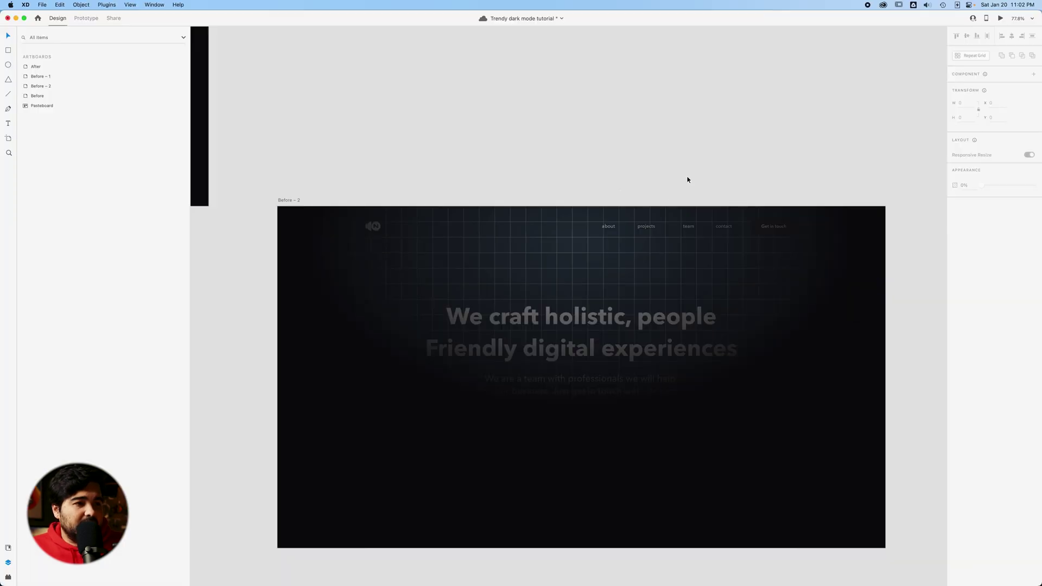
Step: Send the gradient rectangle and the background repeat grid together behind all other content on the artboard
left_click_drag(691, 175, 684, 84)
left_click_drag(260, 182, 303, 219)
key("super+shift+bracketleft")
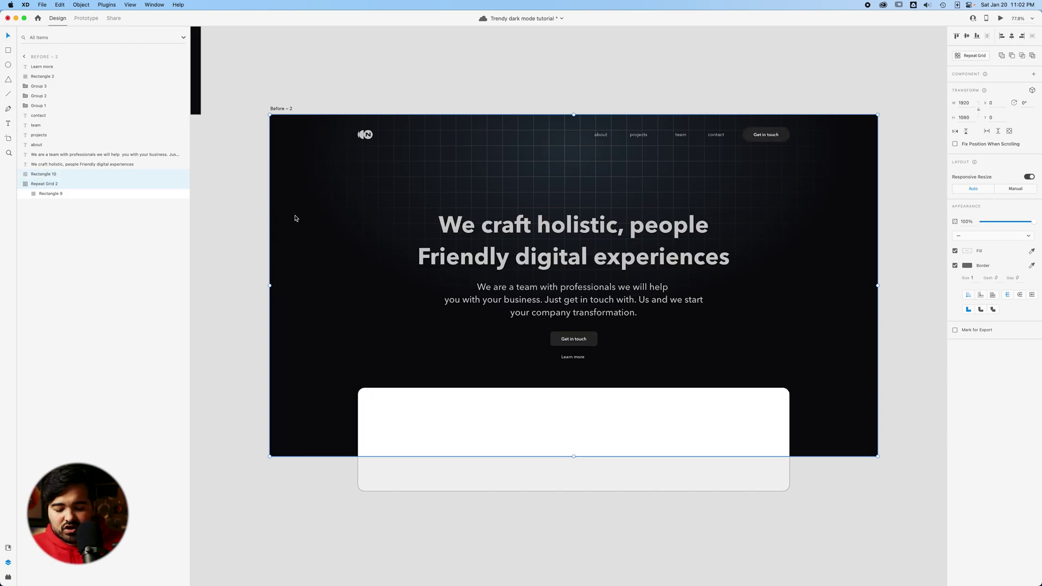
key("super+z")
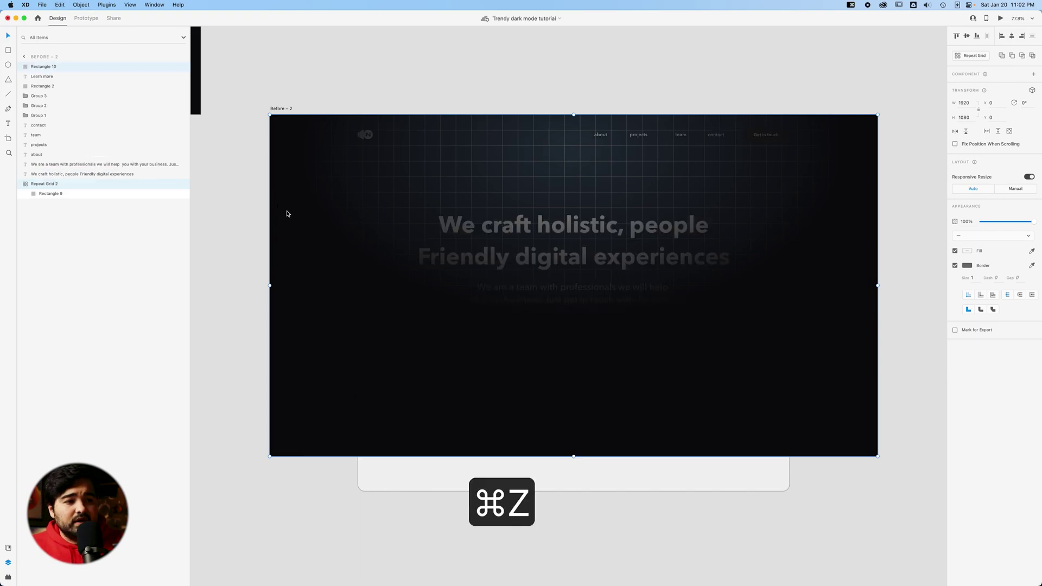
right_click(324, 275)
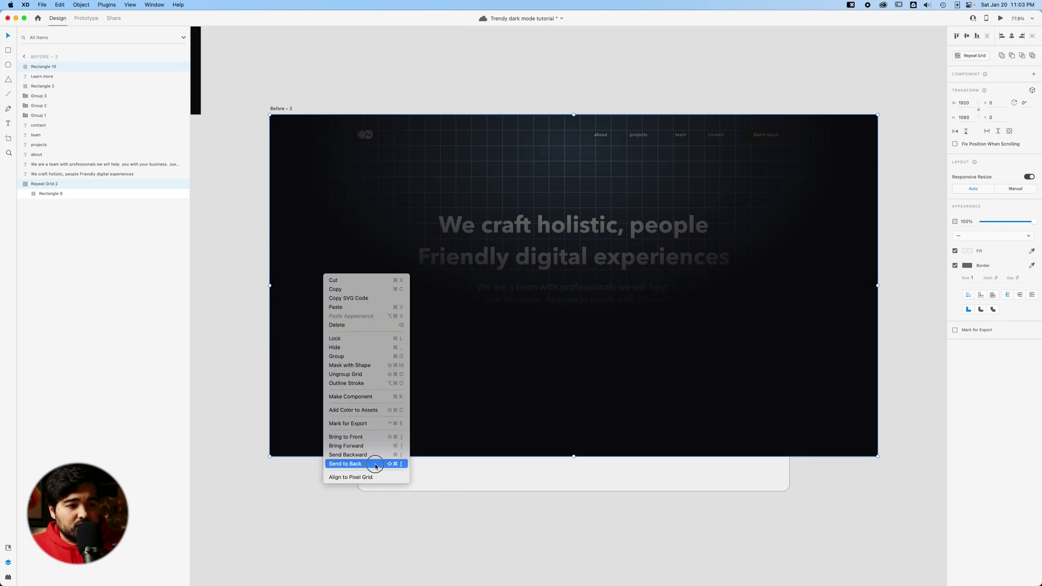
left_click(375, 466)
Step: Group the gradient rectangle with the repeat grid and name the group Background
left_click(36, 173, "shift")
key("super+g")
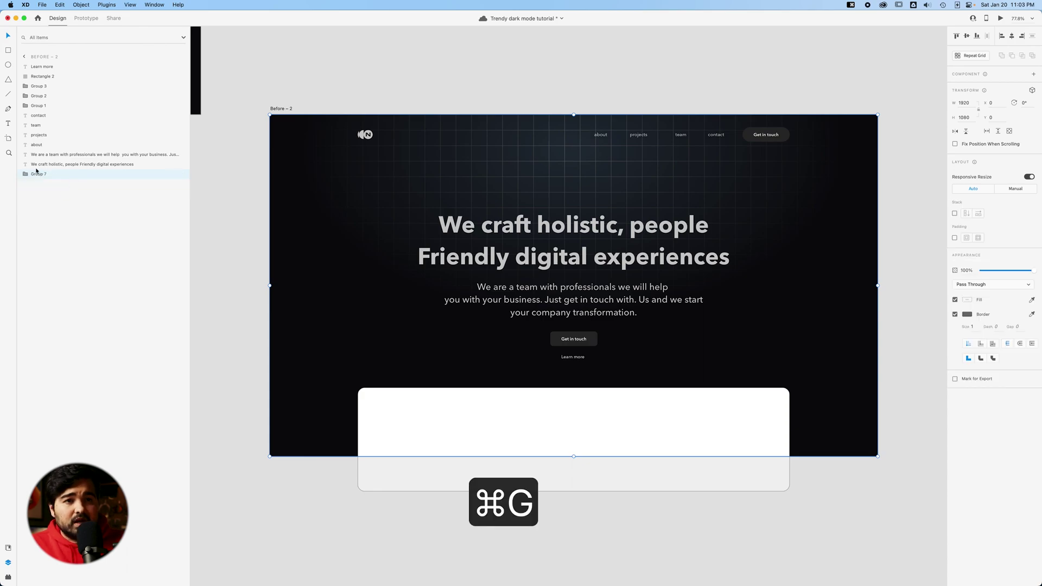
double_click(38, 174)
type("Ba")
type("round")
key("Return")
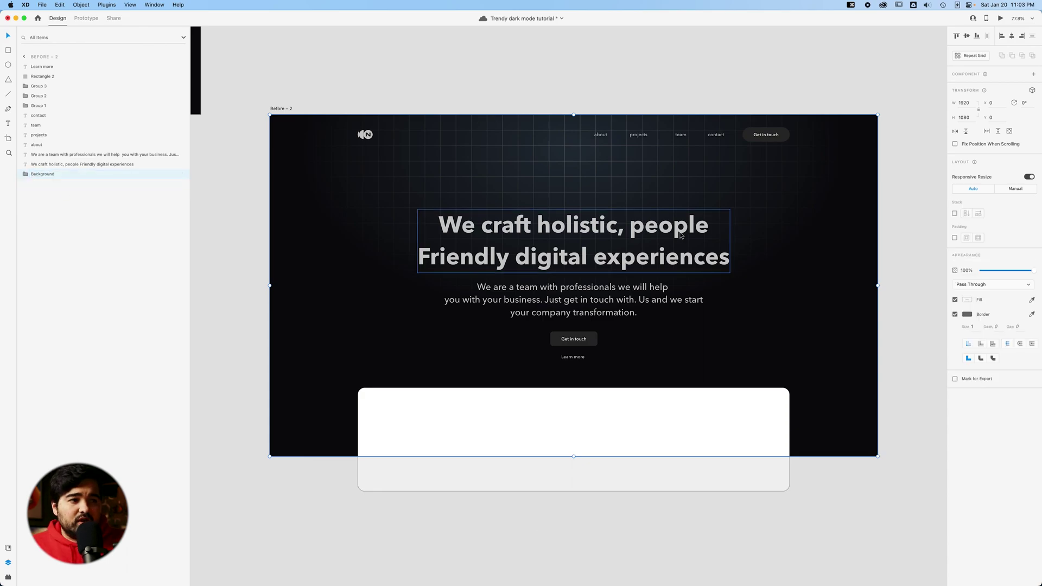
left_click(643, 88)
Step: Set the border colour of the large white card below the hero text to the saved light grey
scroll(732, 105, "down", 3)
scroll(733, 105, "right", 2)
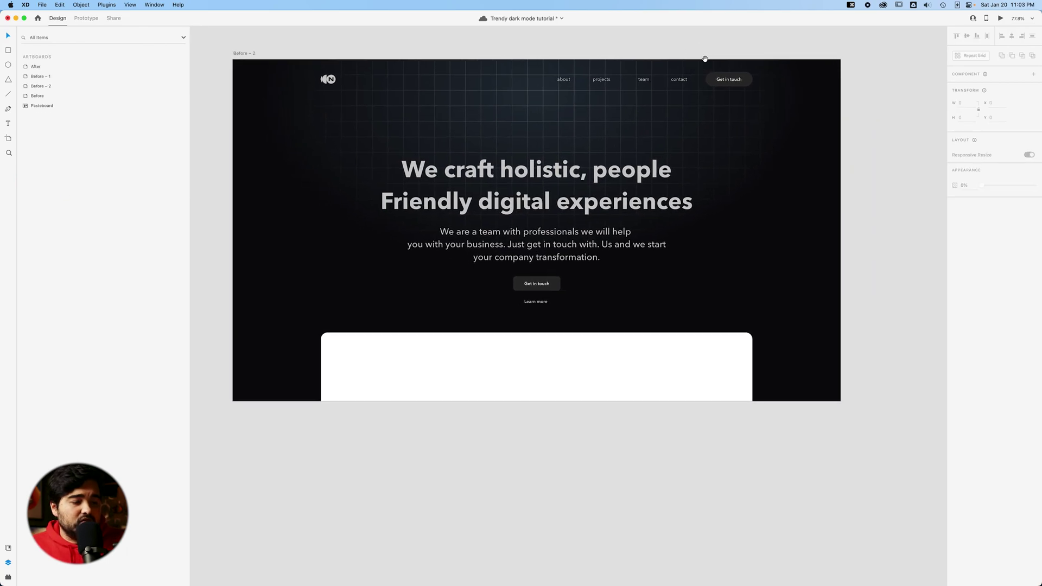
left_click(529, 382)
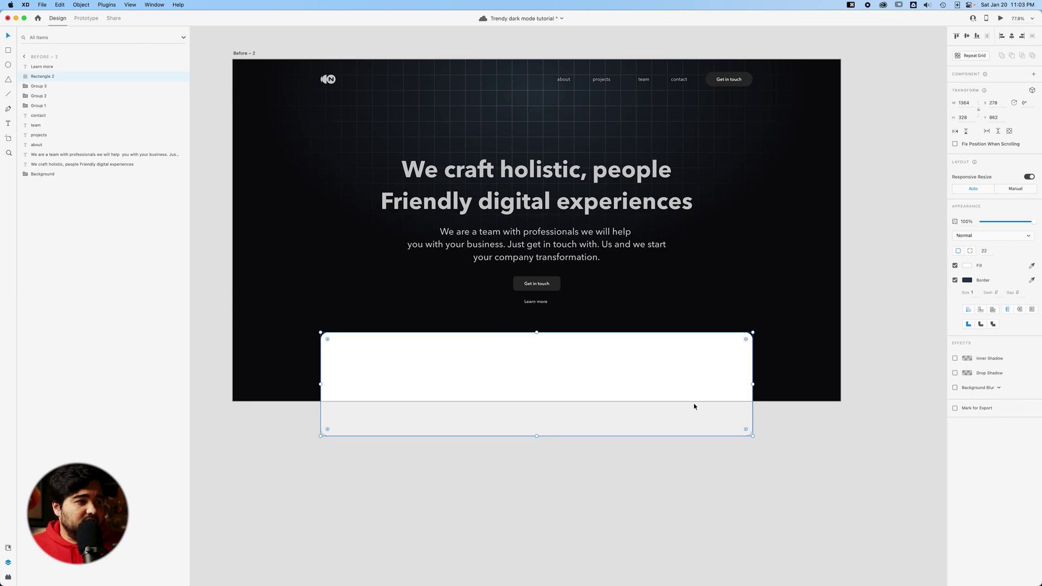
left_click(968, 281)
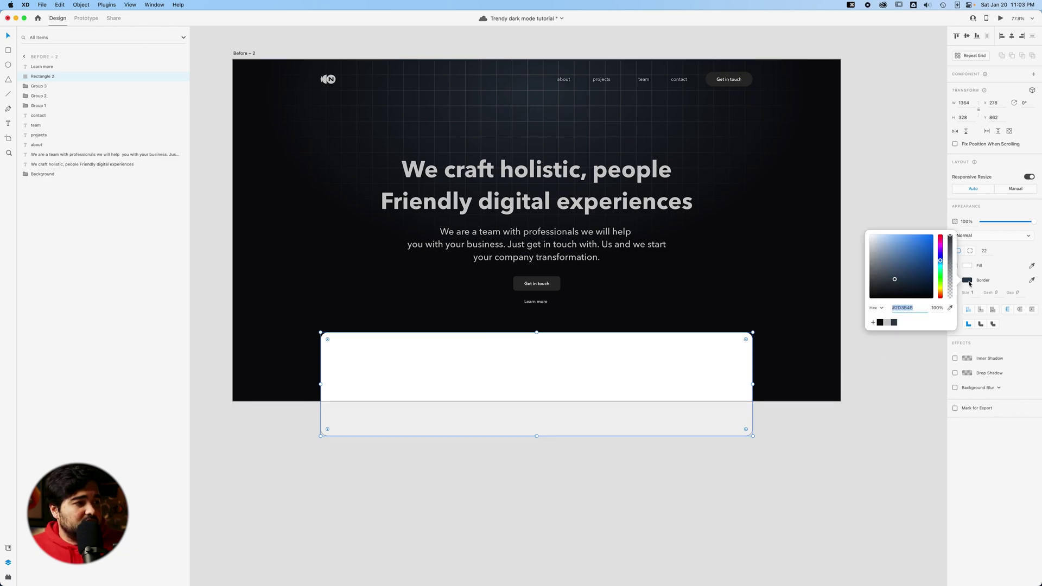
left_click(888, 324)
left_click(624, 426)
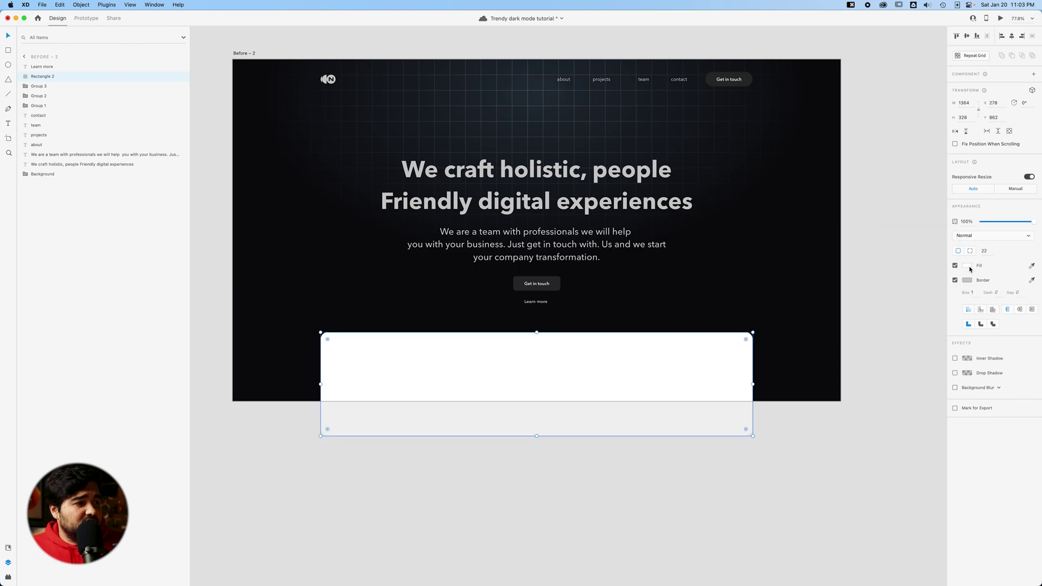
Step: Change the card's fill to a linear gradient running diagonally from above its upper-left corner to below its lower edge
left_click(968, 266)
left_click(882, 216)
left_click(890, 224)
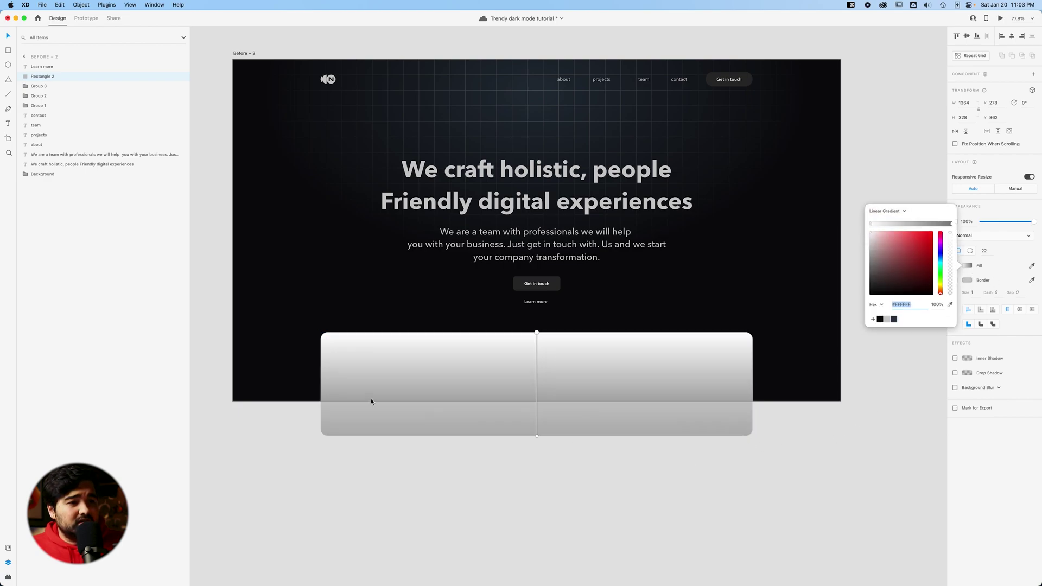
left_click_drag(537, 333, 326, 336)
left_click_drag(537, 436, 427, 464)
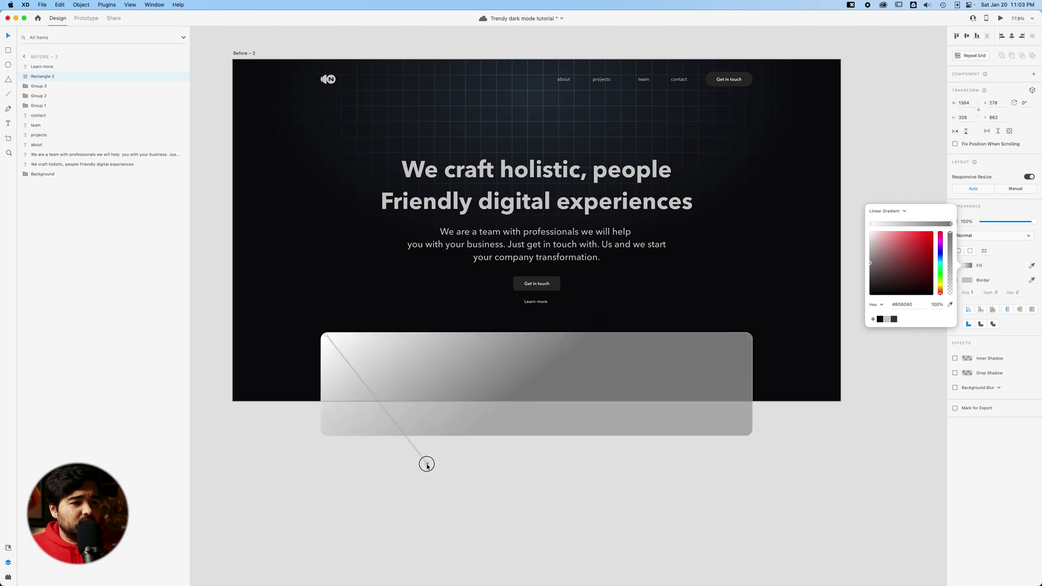
left_click(337, 331)
left_click_drag(338, 330, 377, 313)
mouse_move(427, 463)
left_mouse_down()
mouse_move(411, 406)
mouse_move(429, 471)
left_mouse_up()
left_click_drag(377, 314, 350, 275)
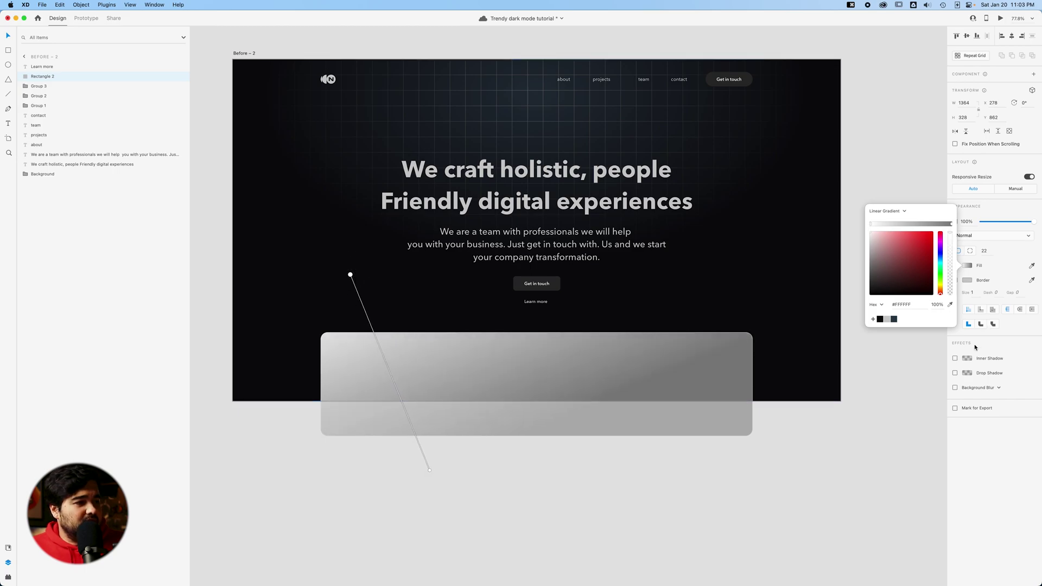
Step: Colour the card gradient's start stop with the saved slate blue and its end stop #24242E, then fine-tune the end point's position
left_click(893, 320)
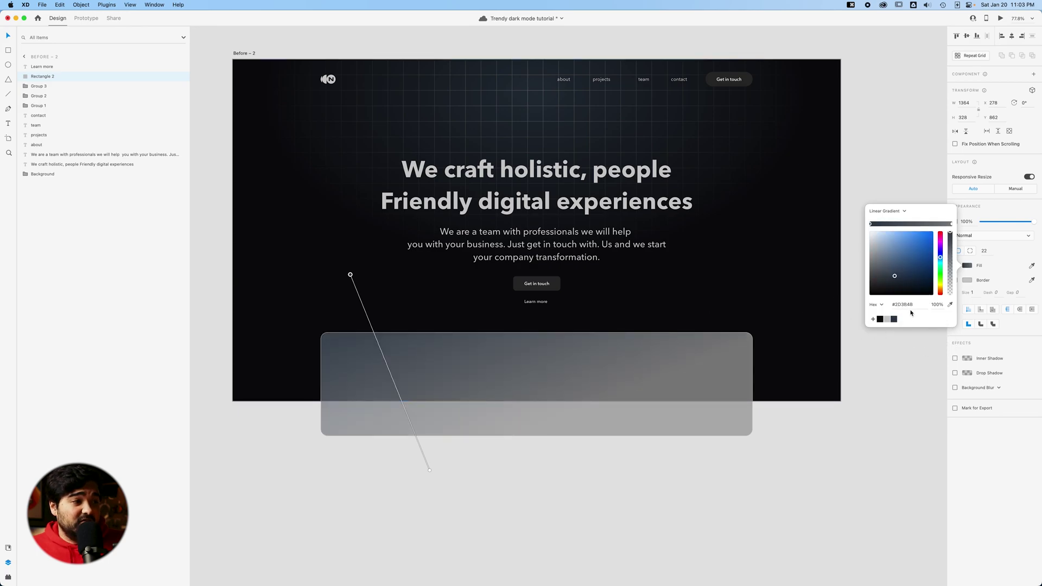
left_click(952, 224)
left_click(881, 320)
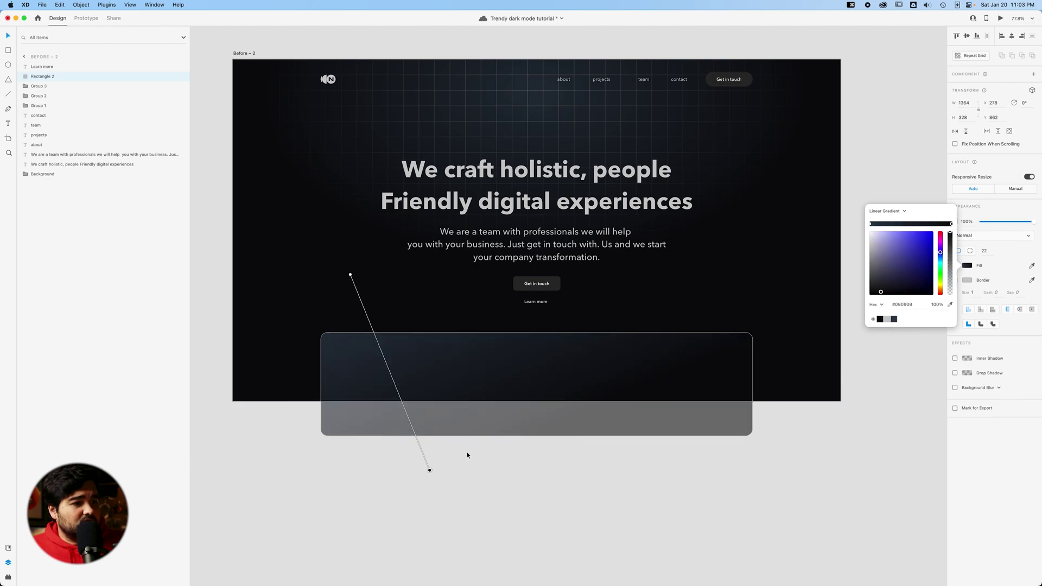
left_click_drag(882, 293, 883, 283)
left_click_drag(430, 468, 438, 455)
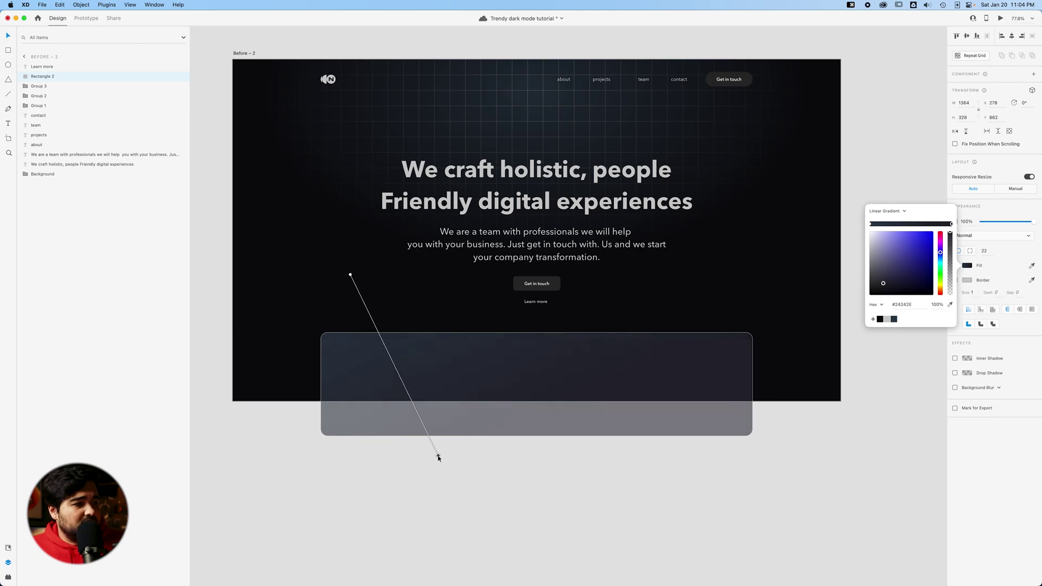
left_click(998, 347)
Step: Add a drop shadow to the card with X 3, Y 3 and blur 15, and raise the shadow colour's opacity
left_click(956, 373)
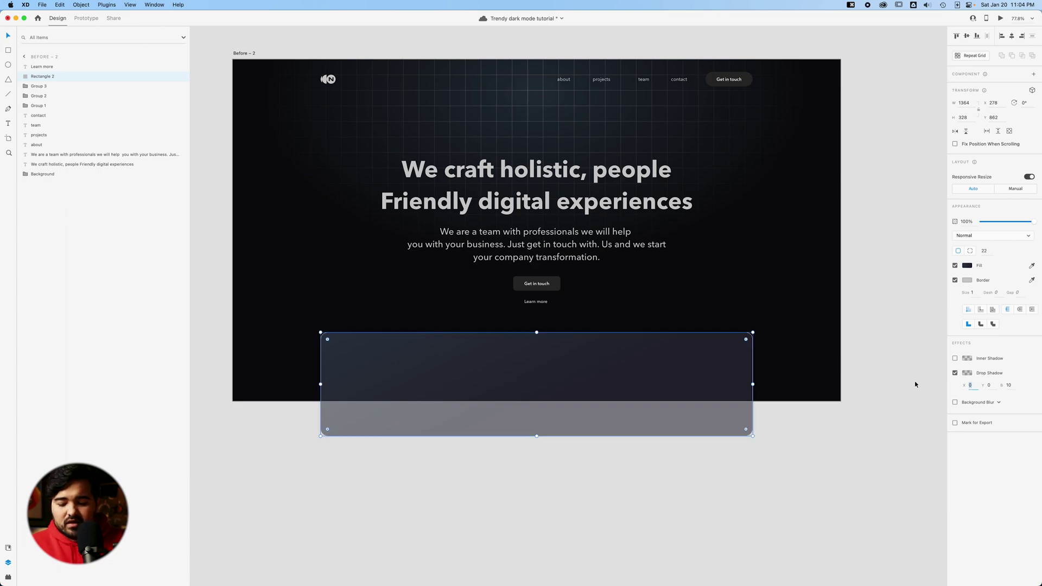
key("BackSpace")
type("3")
key("Tab")
type("15")
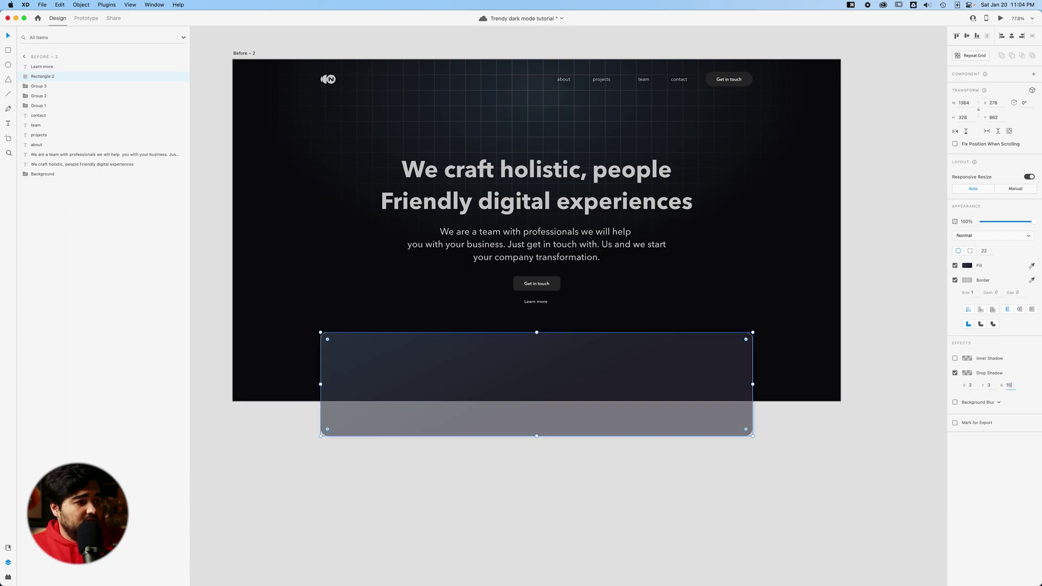
left_click(968, 374)
left_click_drag(951, 380, 951, 354)
left_click(705, 455)
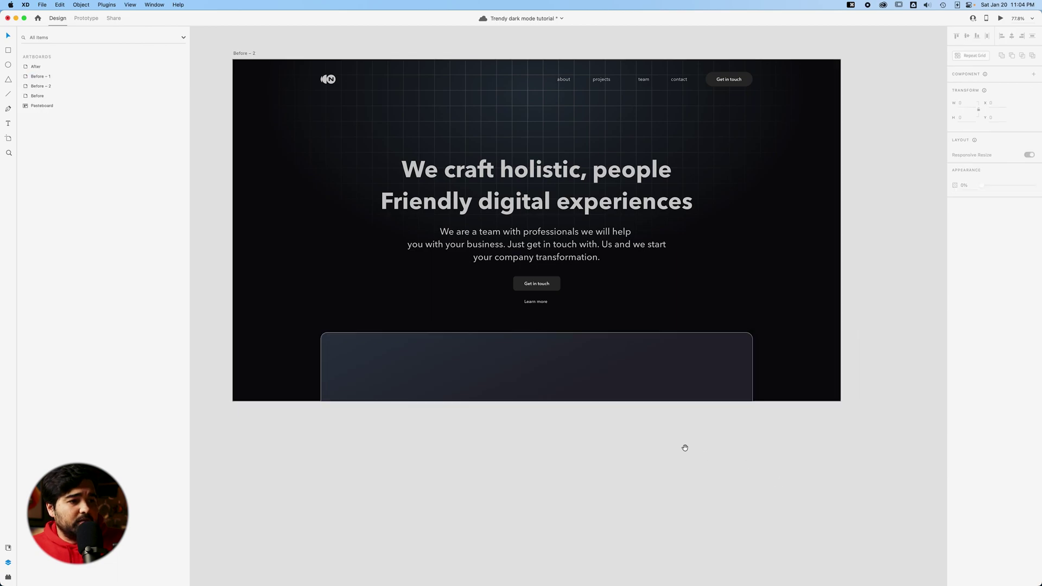
Step: Examine the outline styling of the After artboard's Join the waitlist button and the Learn more link below it
scroll(705, 456, "up", 2)
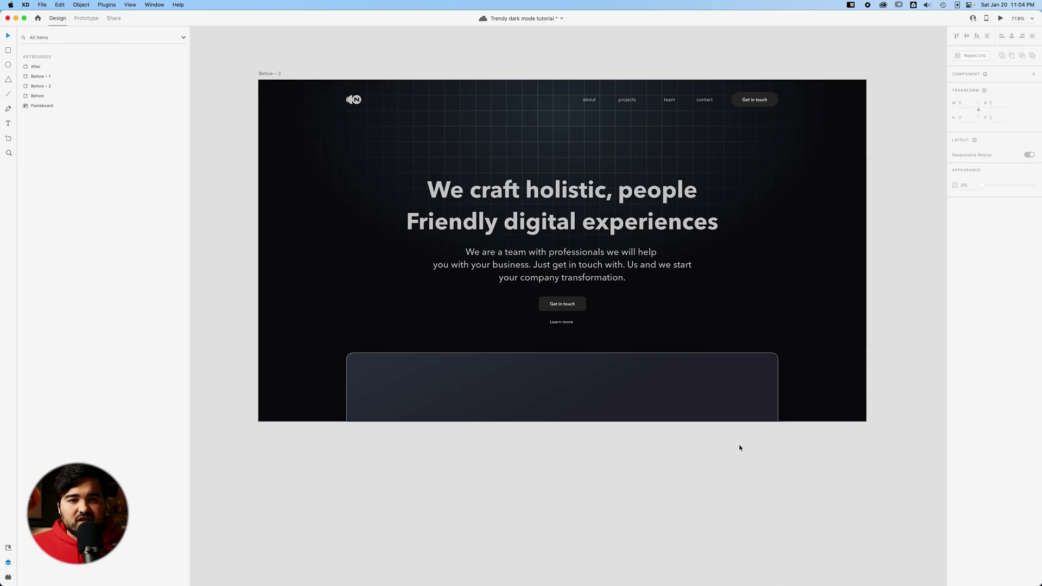
scroll(669, 282, "left", 15)
scroll(669, 282, "up", 10)
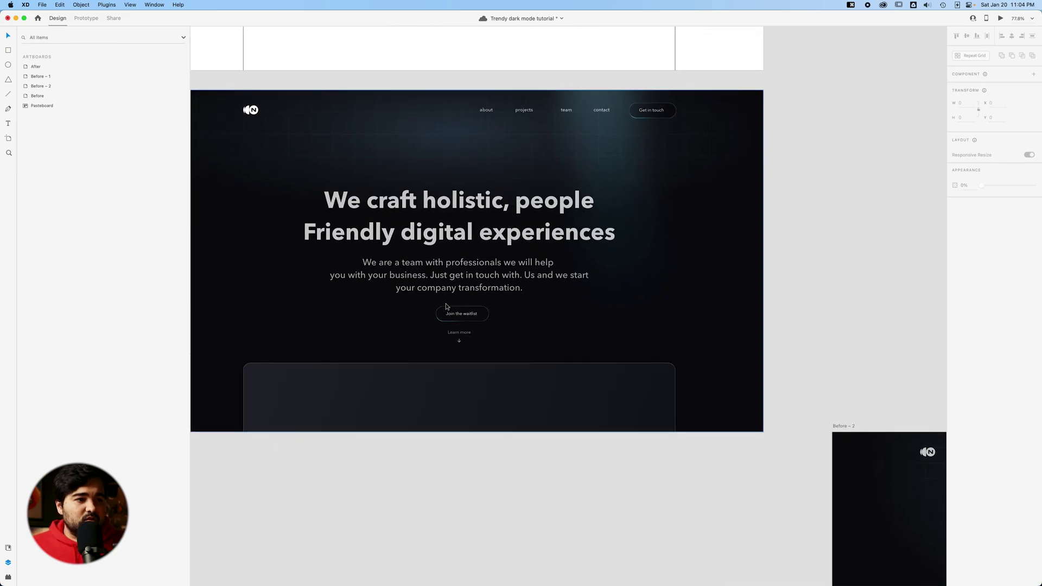
scroll(452, 305, "up", 10)
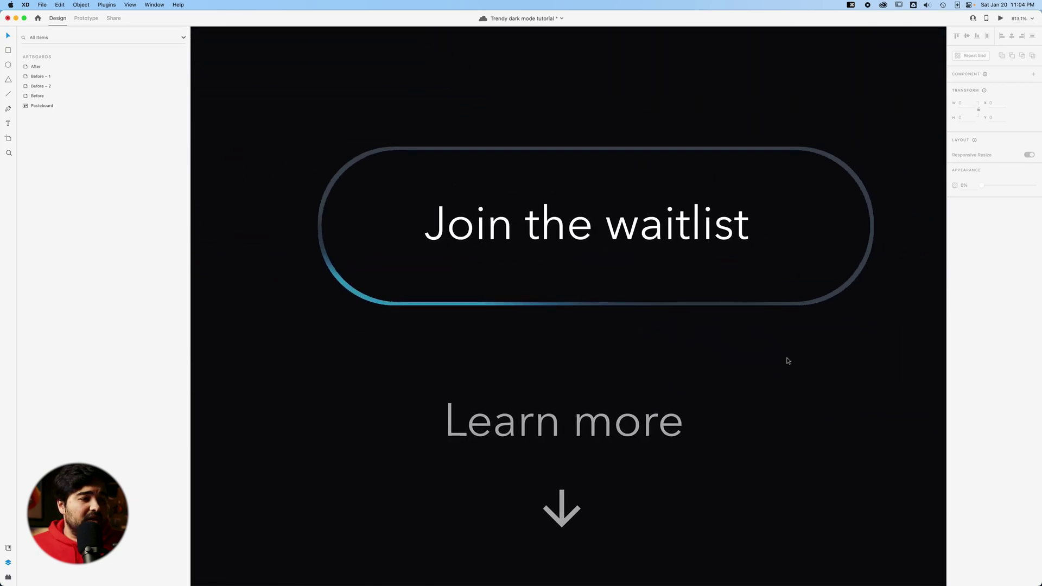
scroll(656, 341, "down", 8)
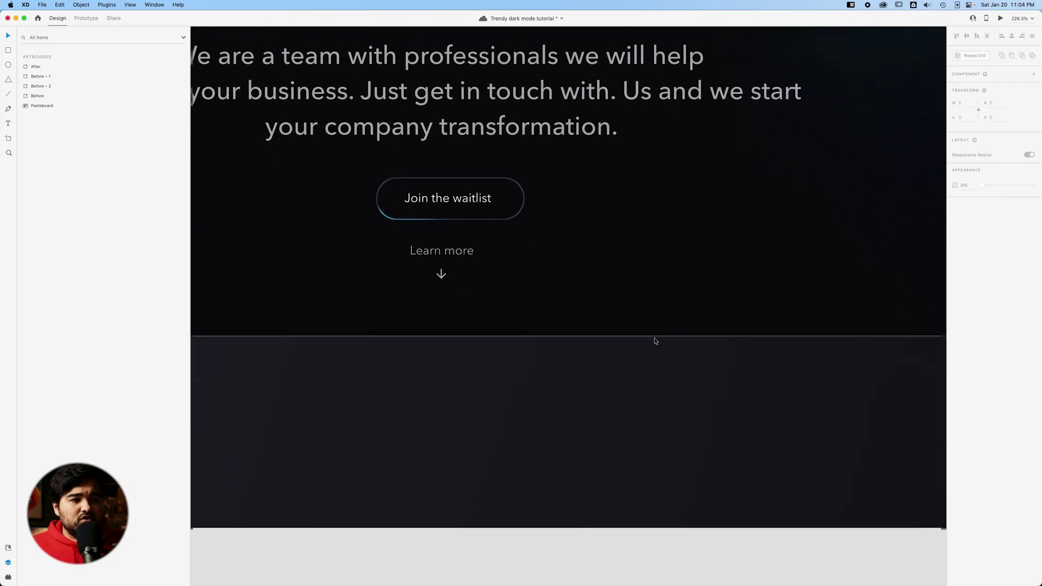
scroll(656, 341, "down", 5)
scroll(668, 365, "down", 5)
Step: Ungroup the Get in touch button above the Learn more link and select its background rectangle
scroll(668, 365, "right", 5)
scroll(510, 328, "right", 10)
scroll(598, 268, "up", 10)
left_click(595, 267)
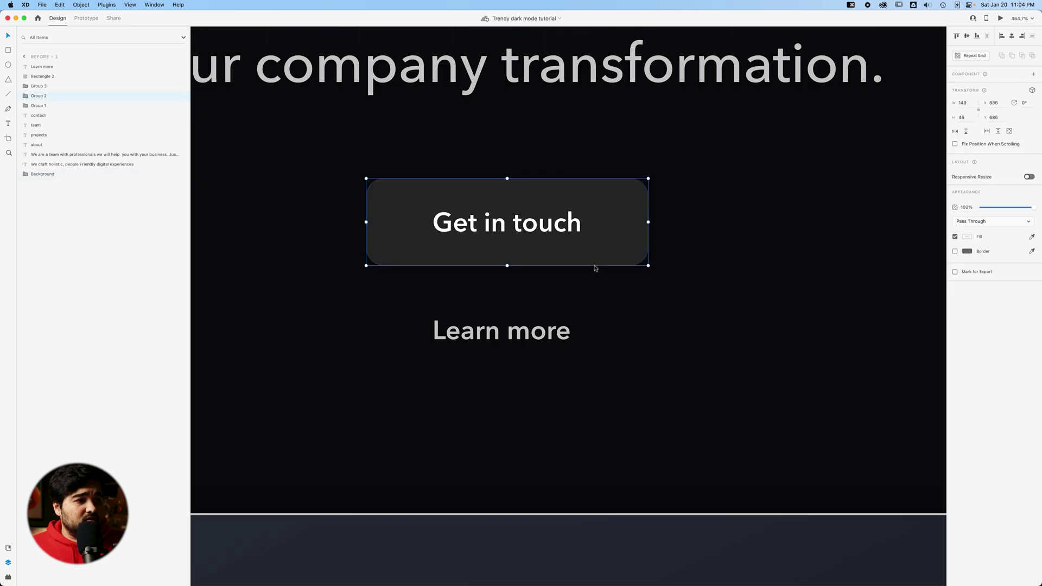
key("super+z")
right_click(643, 253)
left_click(612, 332)
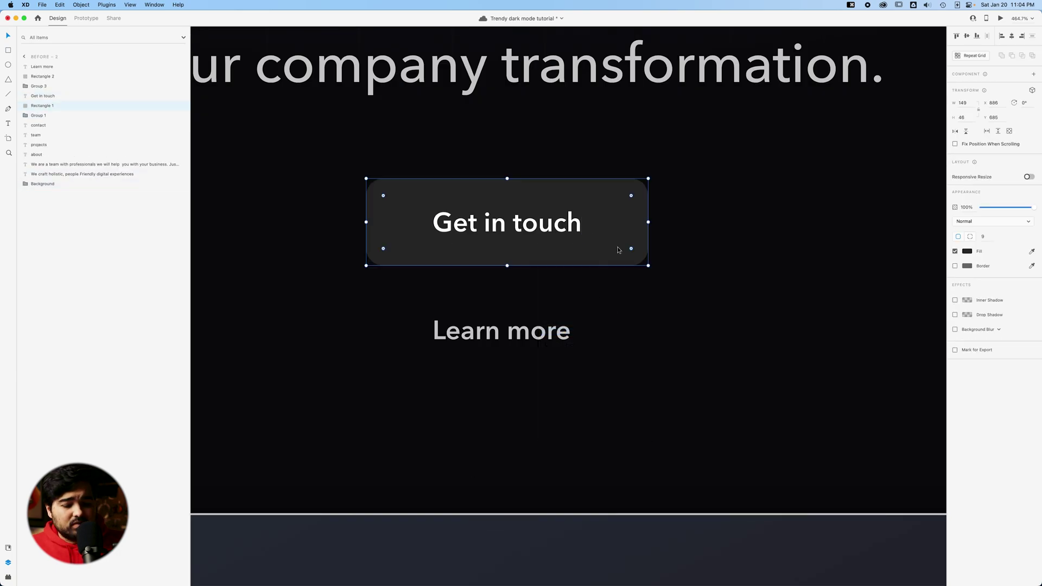
Step: Replace the Get in touch button's background with a 128 × 48 rounded rectangle, corner radius 24, filled with the saved near-black
key("Delete")
left_click(8, 50)
mouse_move(506, 224)
left_mouse_down()
mouse_move(595, 235)
mouse_move(627, 269)
left_mouse_up()
left_click_drag(622, 184, 582, 224)
left_click(968, 265)
left_click(880, 314)
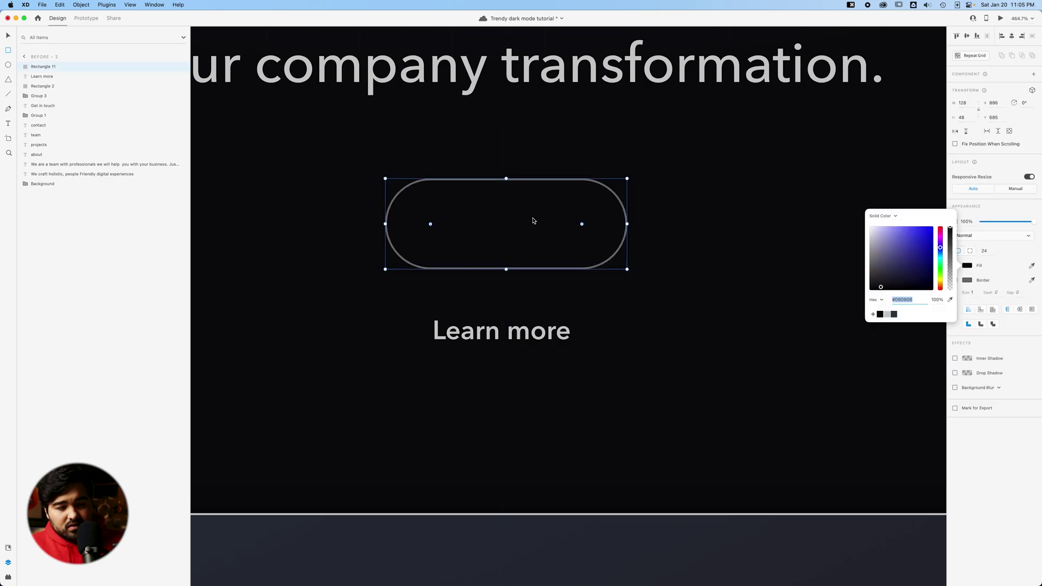
Step: Send the new rounded rectangle behind the Get in touch text and remove its border
key("super+bracketleft")
key("super+bracketleft")
key("super+bracketleft")
key("super+bracketleft")
key("super+bracketleft")
key("super+bracketleft")
key("super+bracketright")
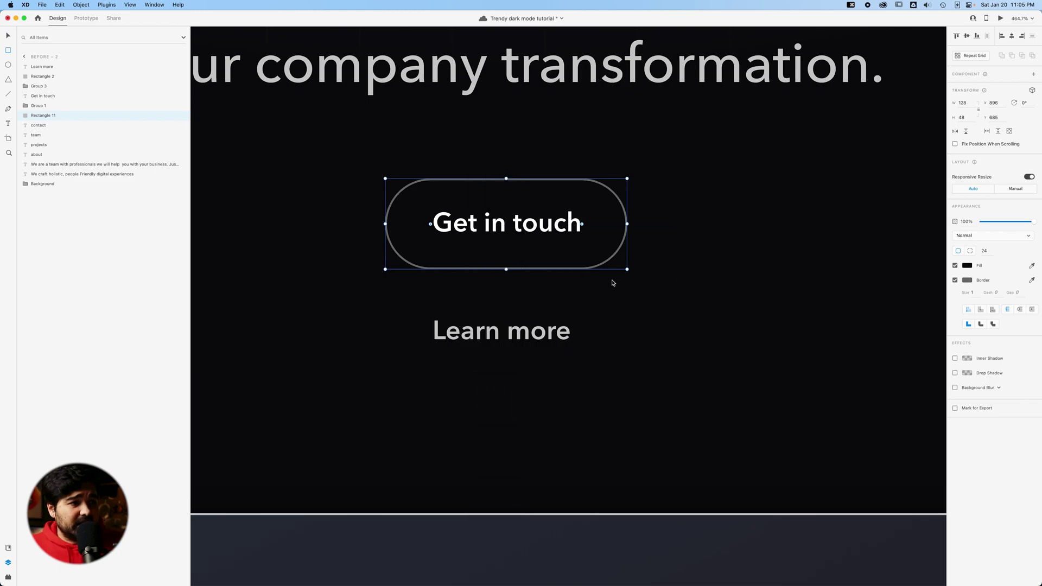
left_click(955, 280)
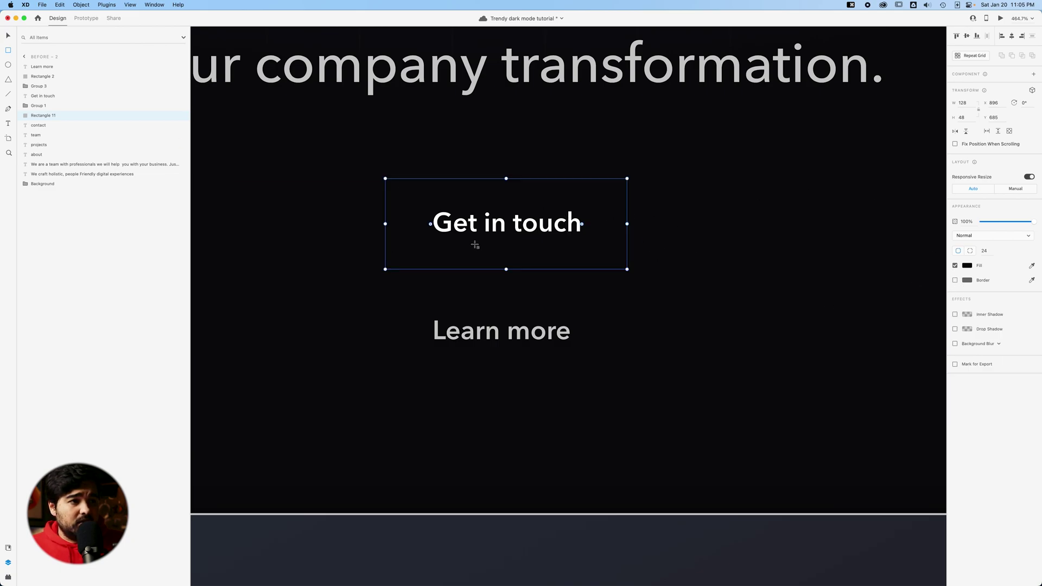
Step: Group the Get in touch text with its rounded rectangle and name the group CTA
left_click(502, 235, "shift")
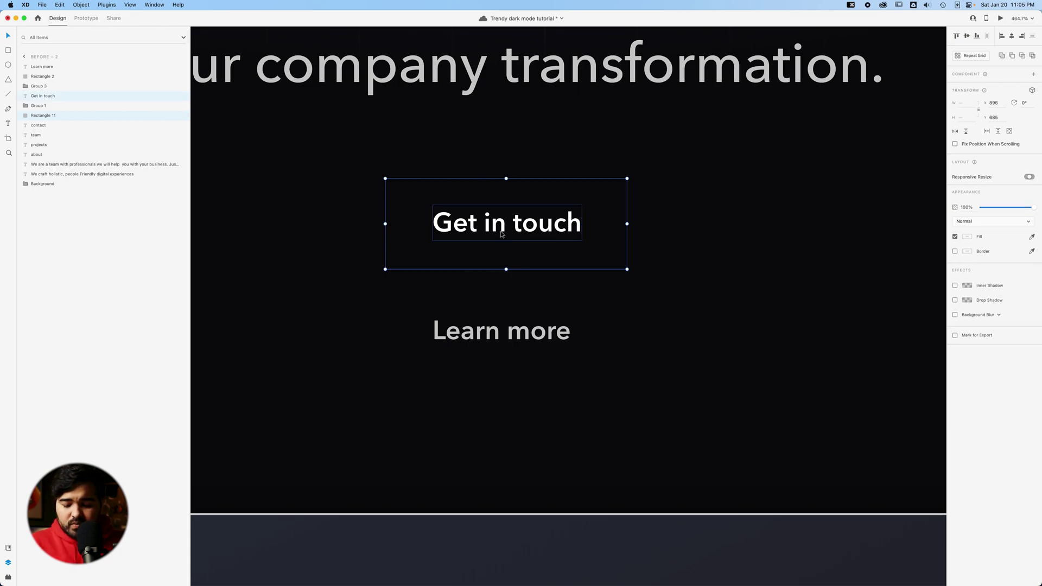
key("super+g")
double_click(38, 96)
type("CTA")
key("Return")
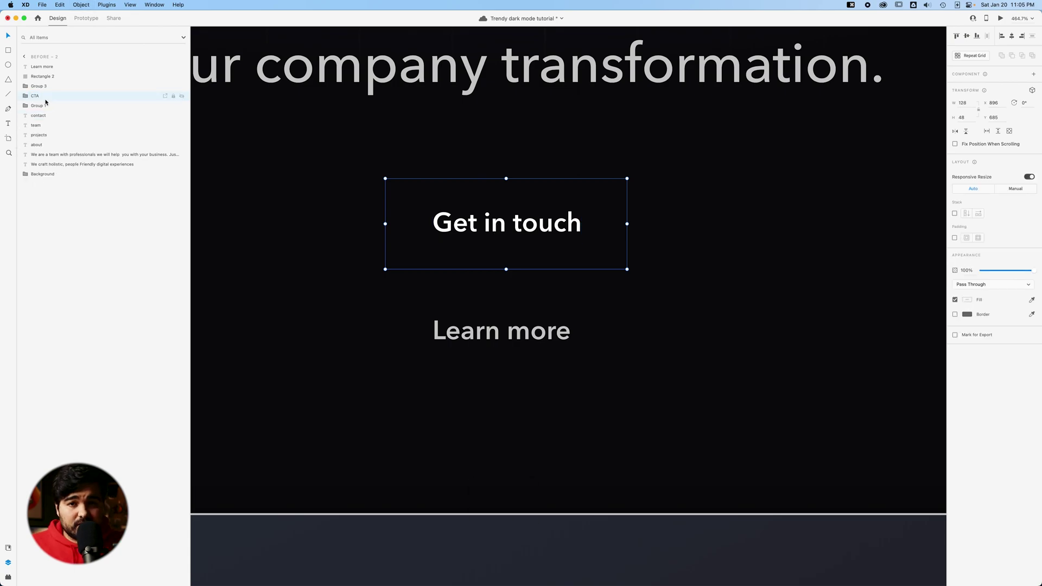
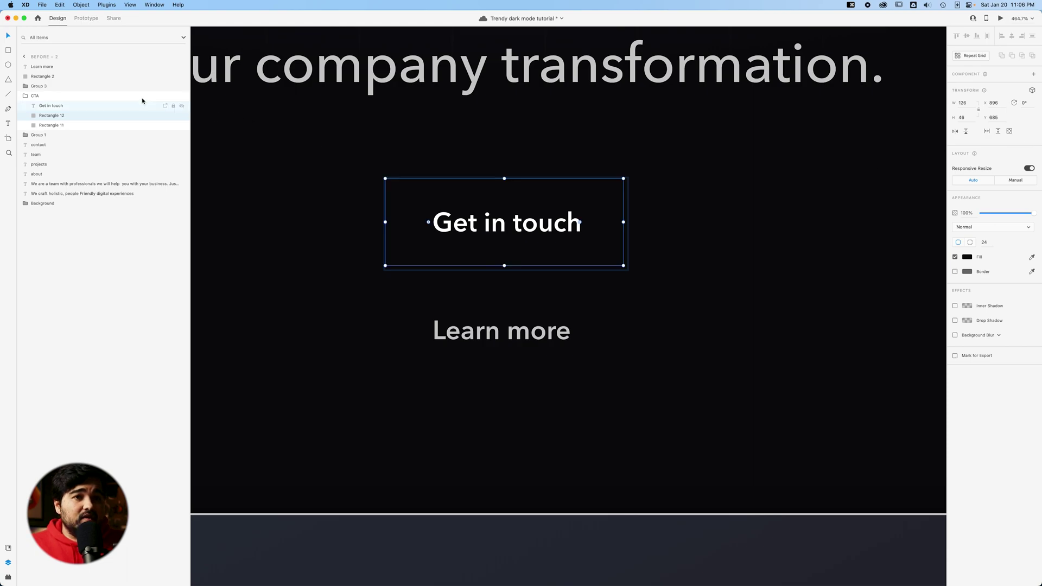
Step: Centre the 126 × 46 inner rectangle on the outer button rectangle both vertically and horizontally
left_click(89, 126, "shift")
left_click(972, 37)
left_click(1014, 36)
left_click(437, 198)
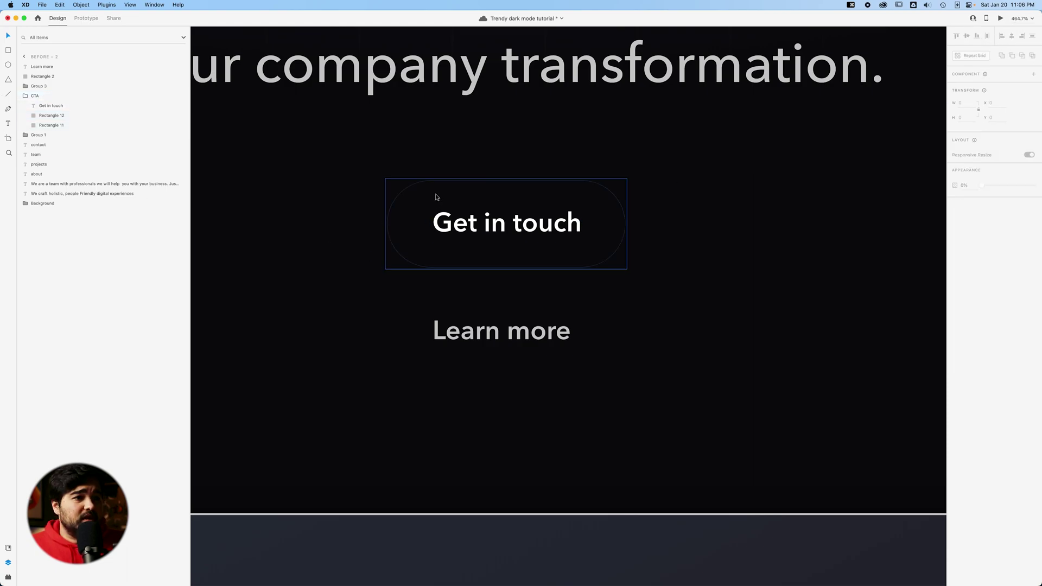
Step: Fill the outer button rectangle with the saved light grey and reduce that fill's opacity to 43%
left_click(41, 126)
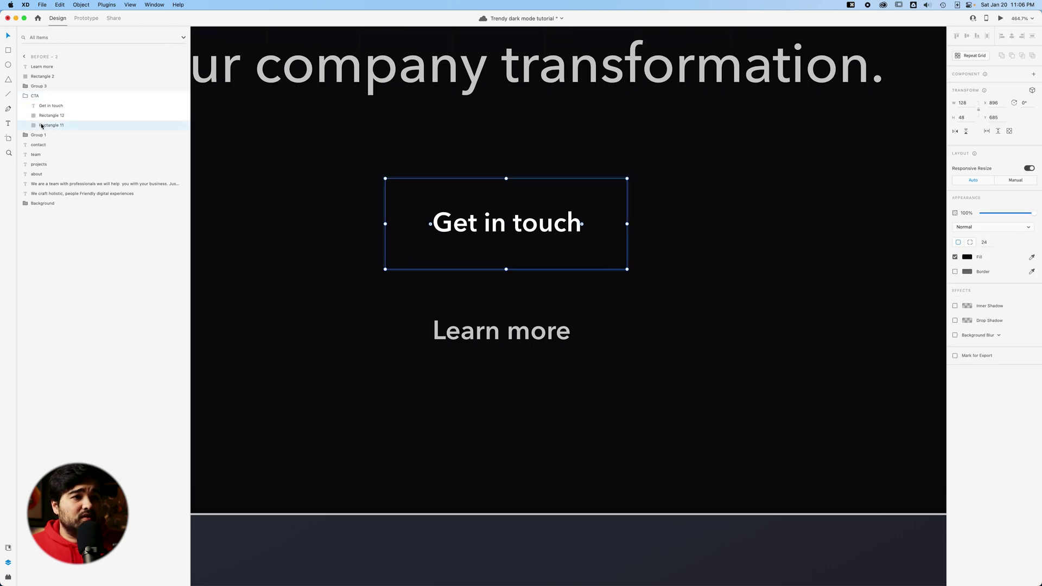
left_click(967, 257)
left_click(878, 268)
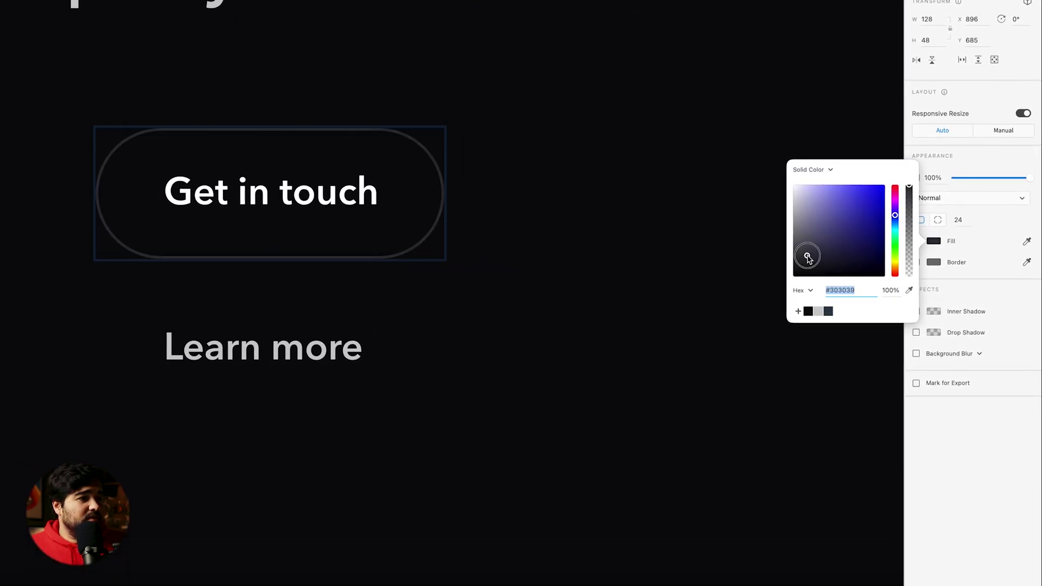
left_click(819, 312)
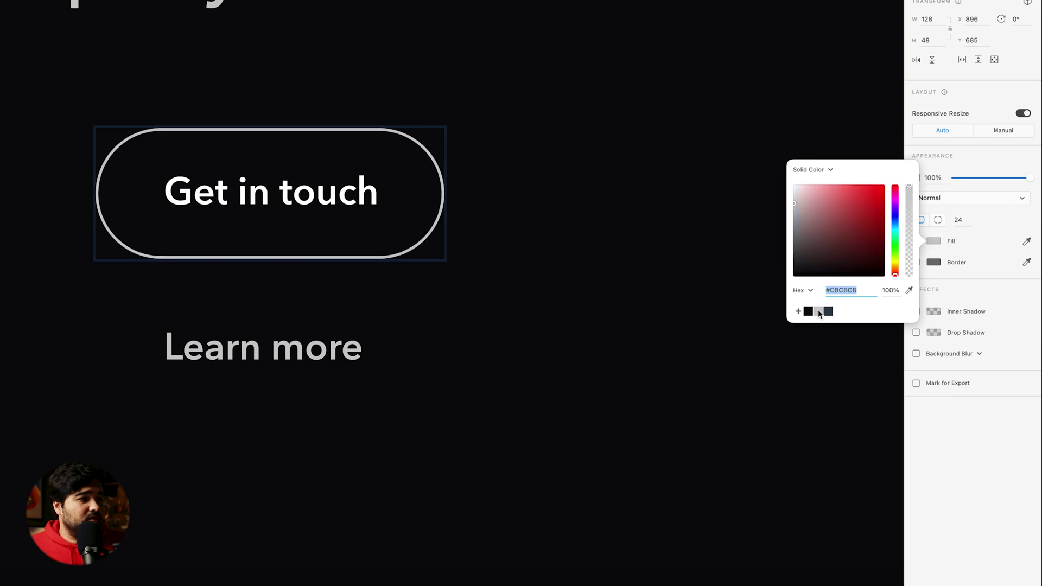
left_click_drag(910, 187, 917, 239)
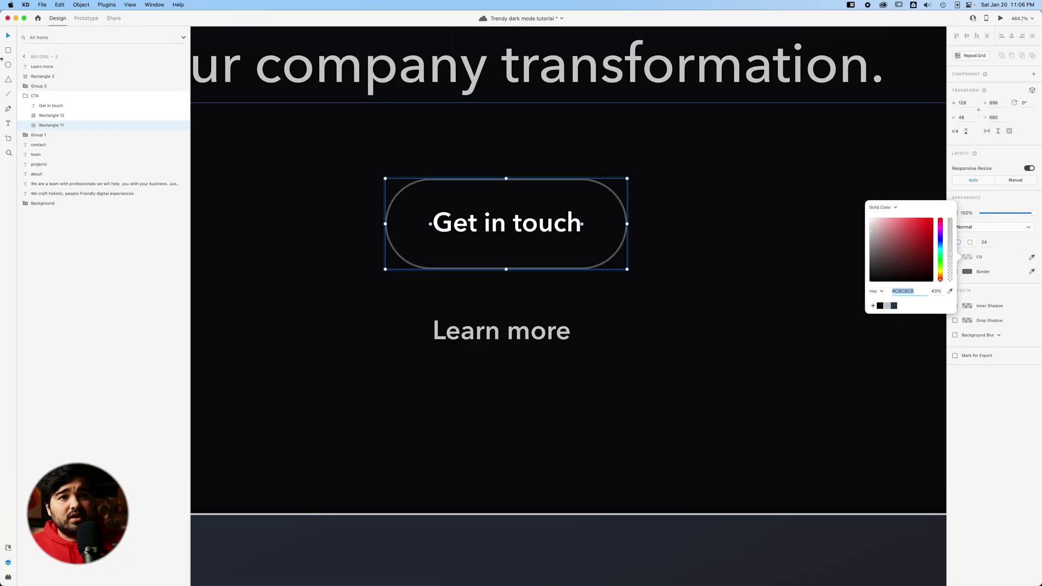
Step: Draw a borderless ellipse about 76 × 26 and place it against the lower edge of the Get in touch button
left_click(9, 64)
left_click_drag(426, 216, 575, 266)
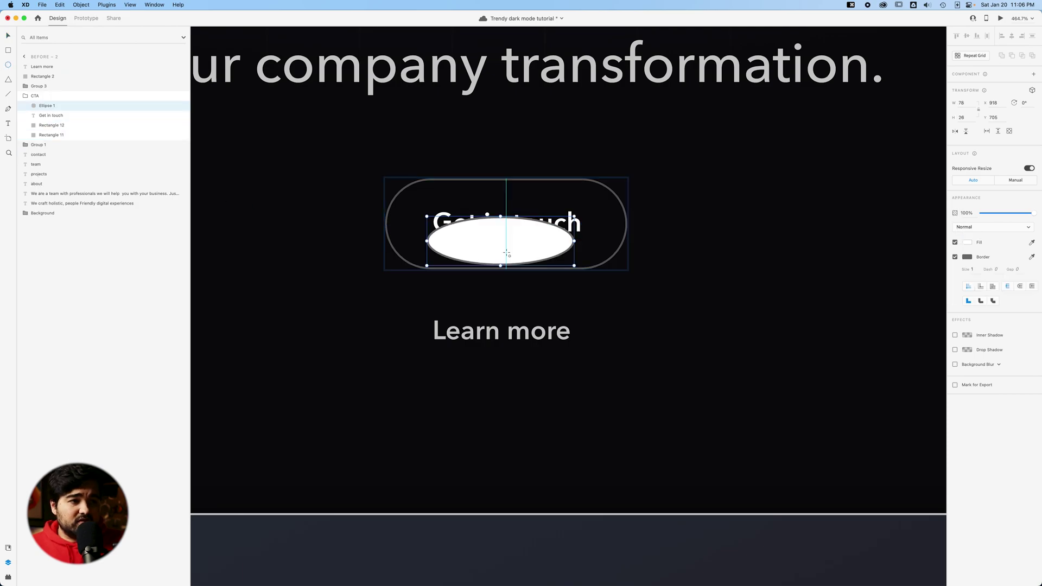
left_click(955, 258)
mouse_move(553, 234)
left_mouse_down()
mouse_move(533, 252)
mouse_move(543, 250)
left_mouse_up()
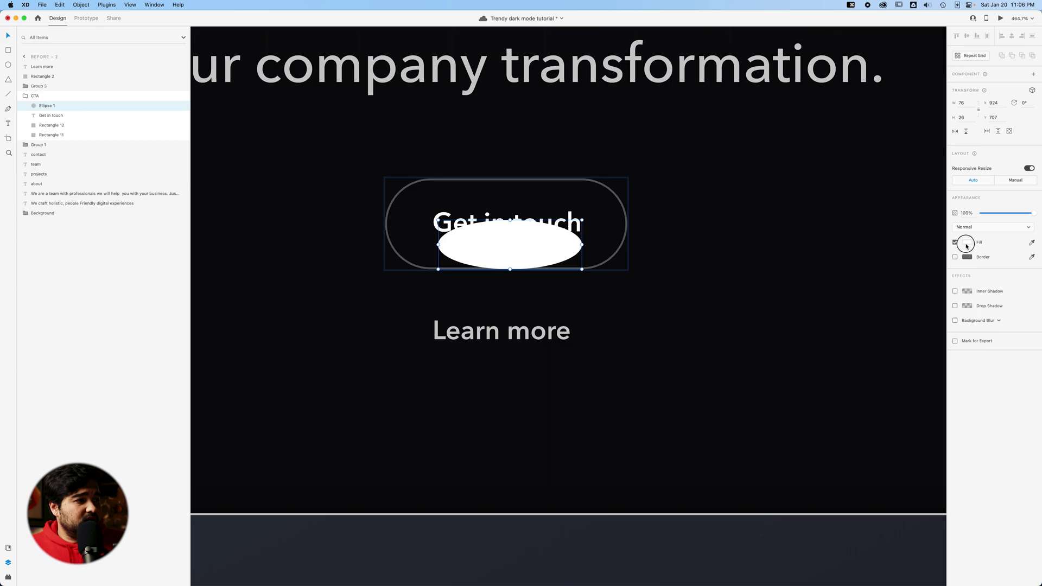
Step: Change the ellipse's fill to a light aqua
left_click(967, 244)
left_click(939, 237)
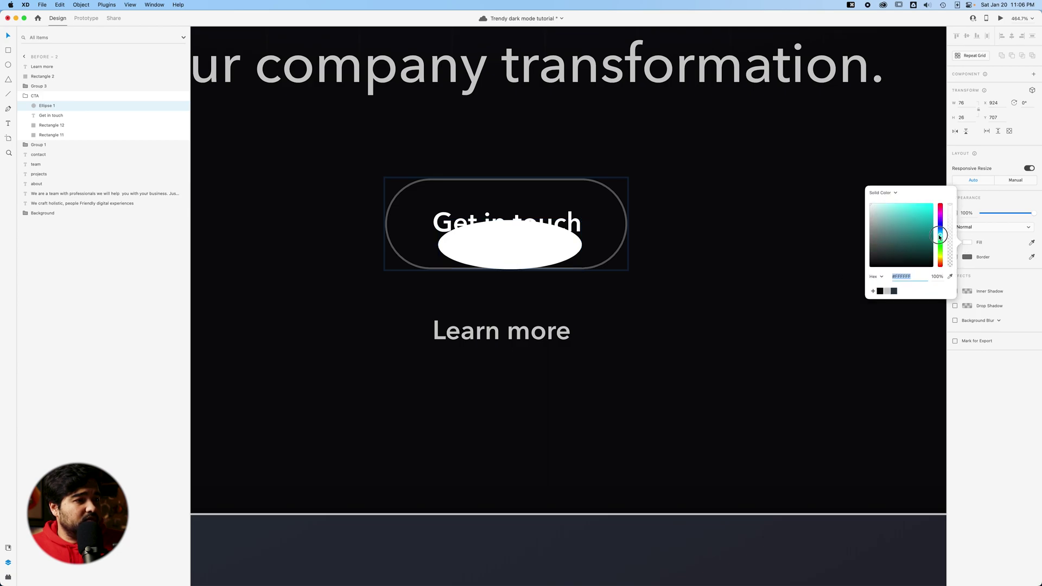
left_click(969, 243)
left_click(967, 244)
left_click(941, 238)
left_click(924, 230)
Step: Give the ellipse an object blur of 7, 57% opacity and Hard Light blending, and place it beneath the inner button rectangle
left_click(980, 320)
left_click(980, 321)
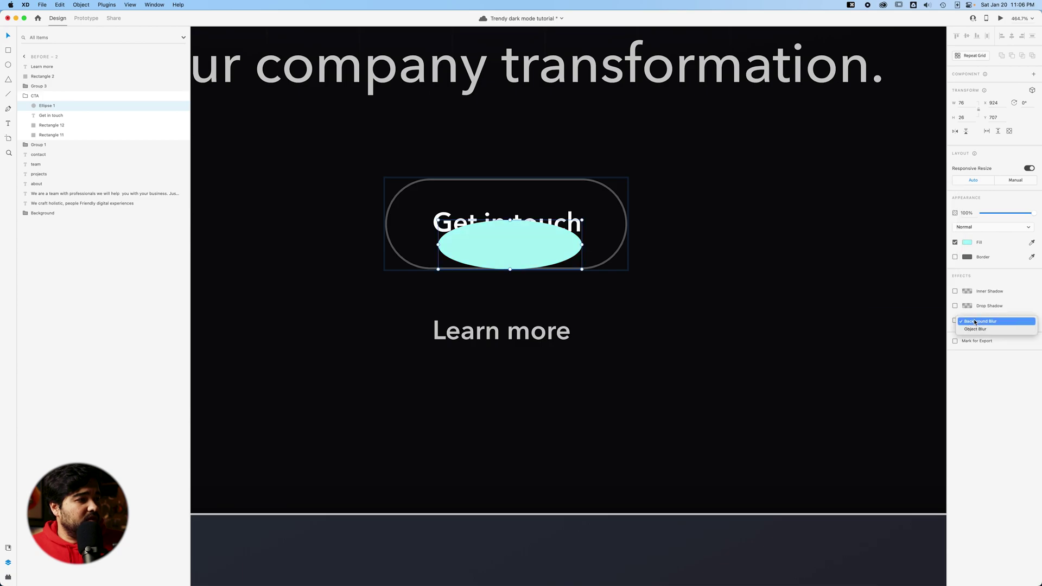
left_click(970, 329)
left_click_drag(998, 332, 998, 335)
left_click_drag(1031, 213, 1015, 213)
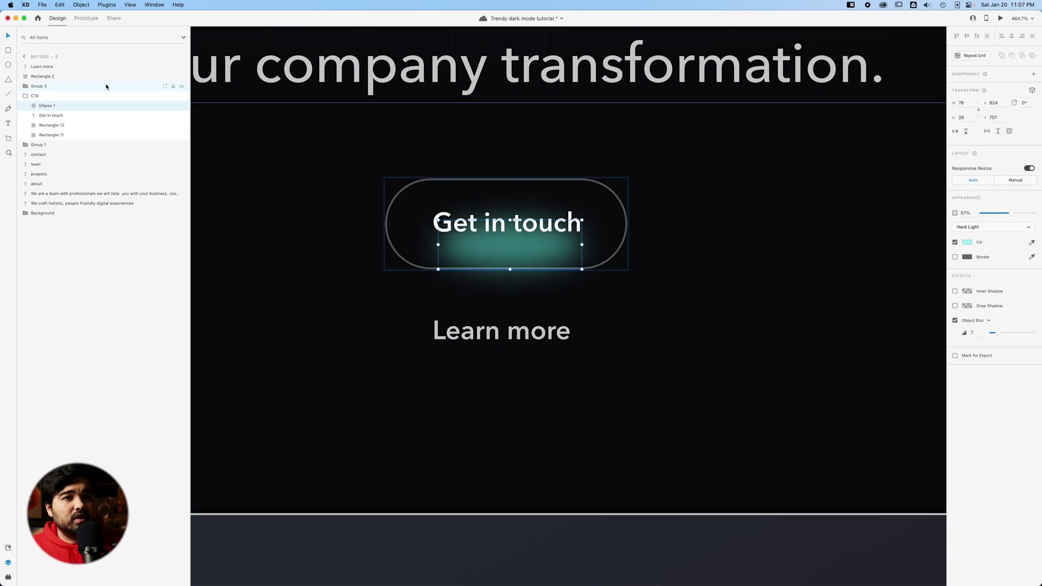
left_click_drag(65, 105, 72, 131)
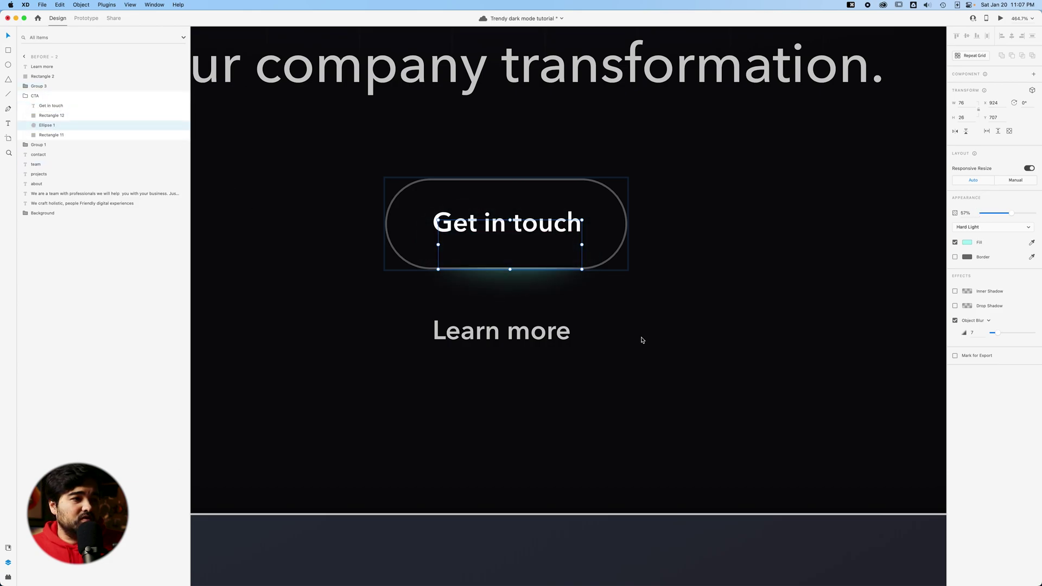
Step: Turn the CTA group into a component and add a Hover State to it
key("Escape")
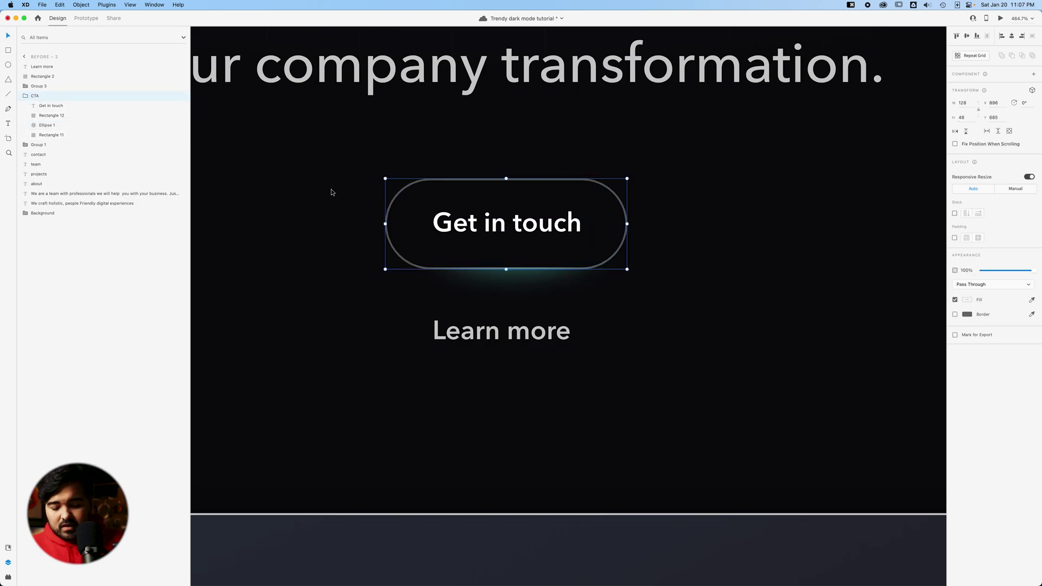
key("ctrl+k")
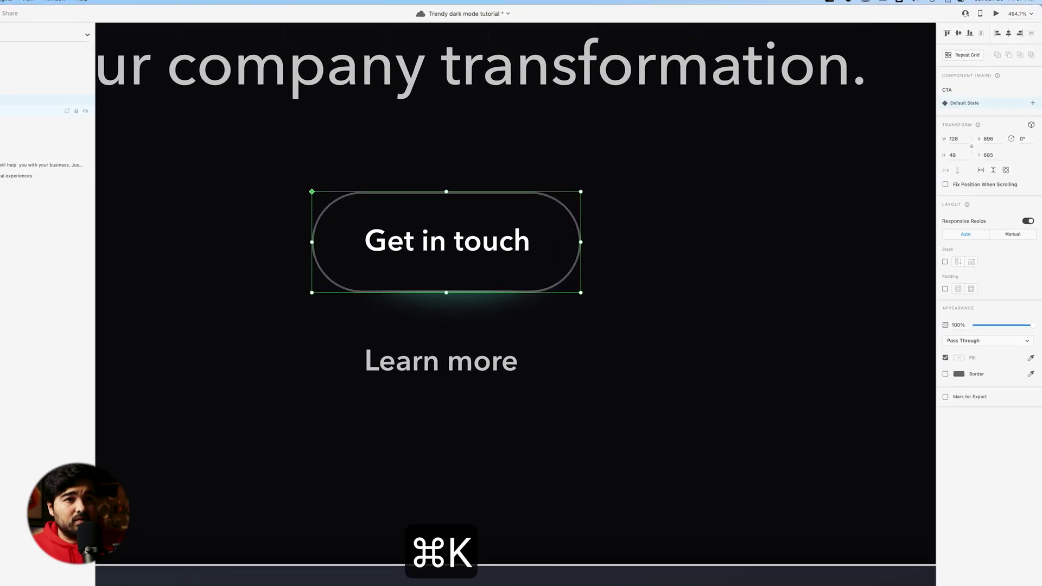
left_click(1033, 102)
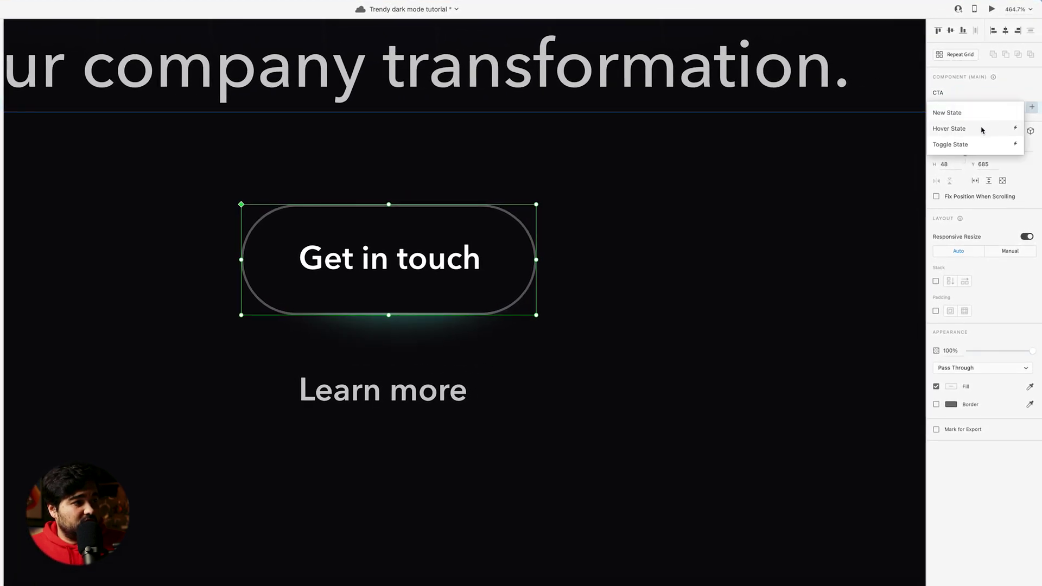
left_click(981, 129)
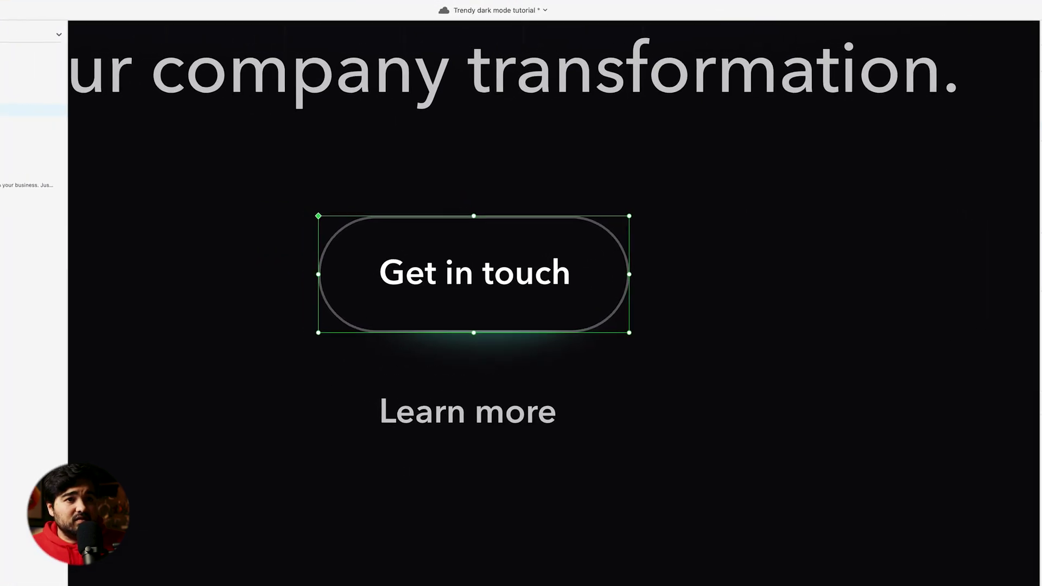
Step: In the hover state, raise the glow ellipse's opacity to 100% and enlarge it to 113 × 48 behind the button
left_click(80, 179)
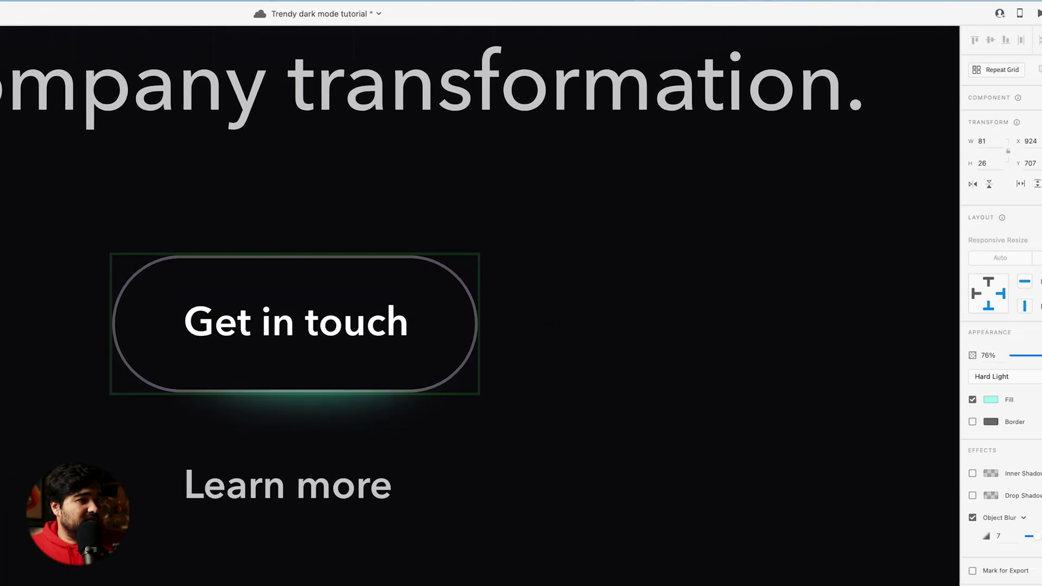
left_click_drag(1011, 355, 1039, 356)
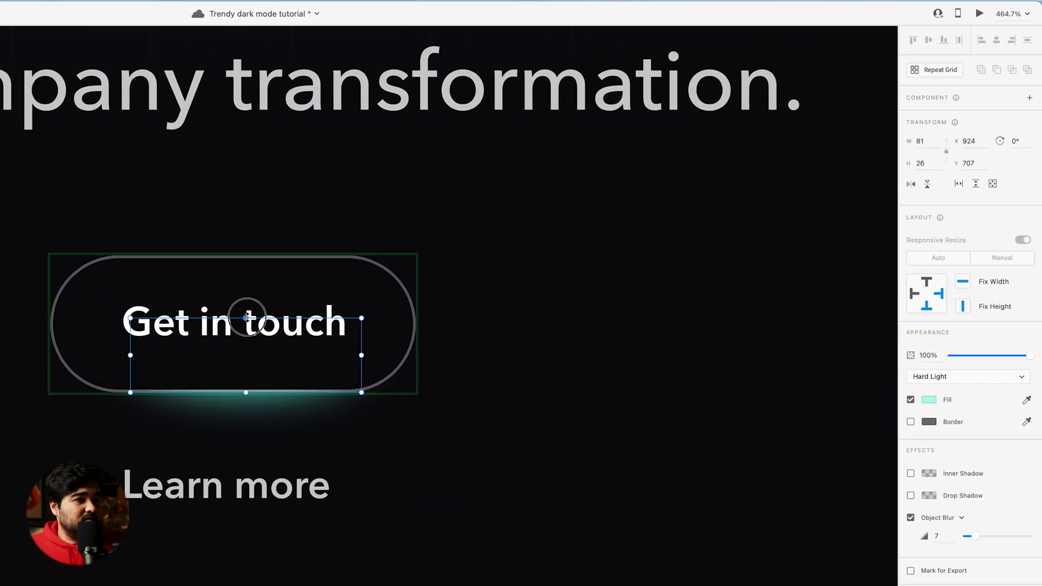
left_click_drag(246, 317, 256, 254)
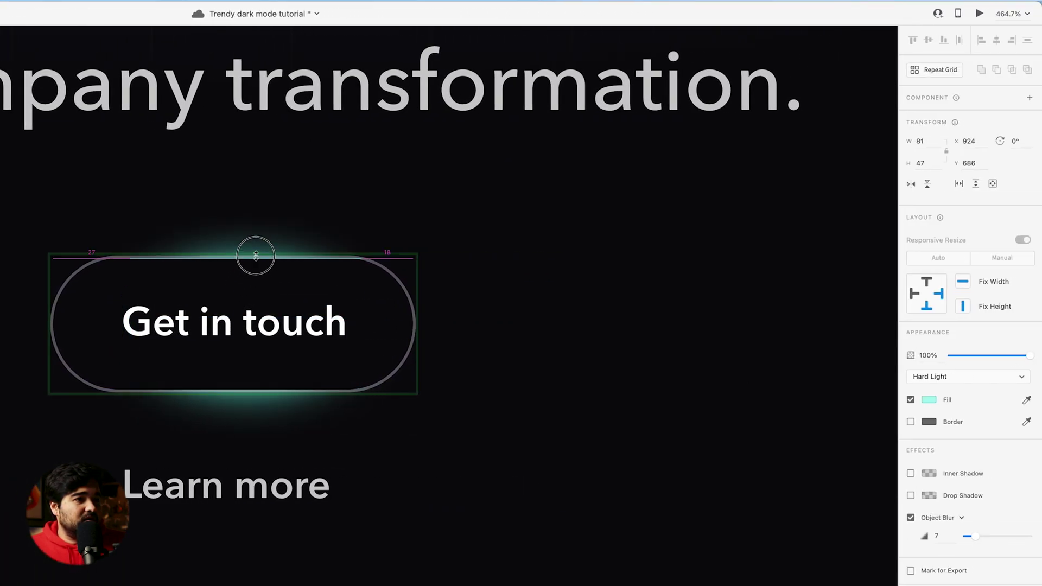
left_click_drag(364, 323, 416, 326)
Step: Make the hover glow's fill a more saturated aqua, #60FFF8
left_click(929, 399)
left_click(841, 345)
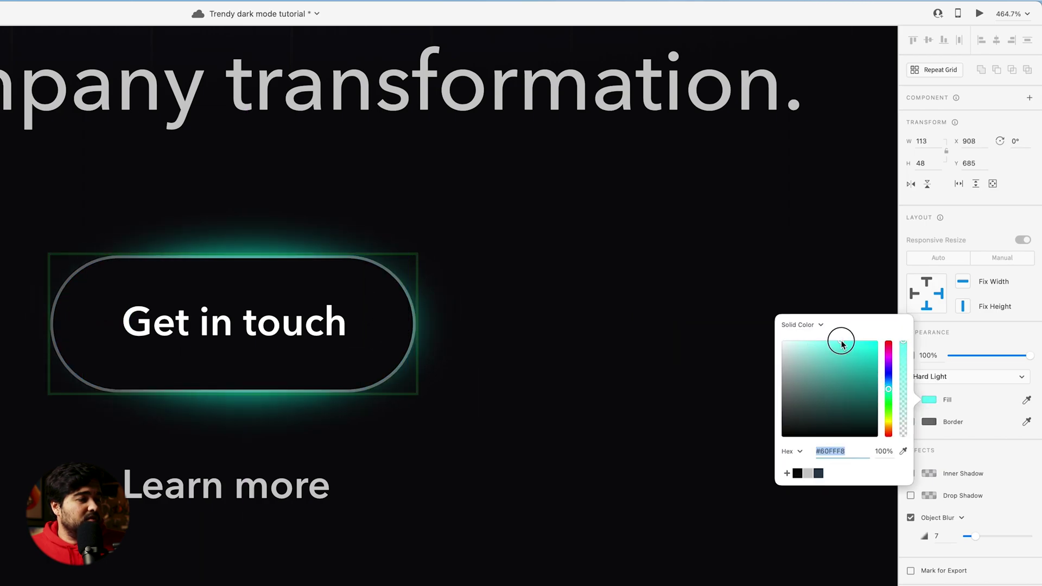
left_click(456, 557)
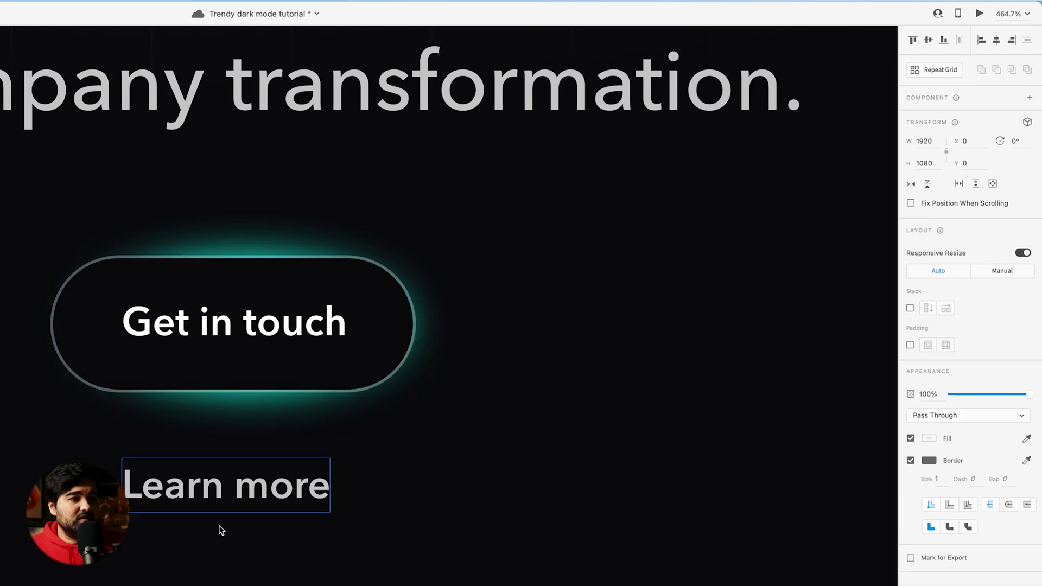
Step: Preview the page to check the Get in touch button's hover effect, and close the preview
left_click(242, 303)
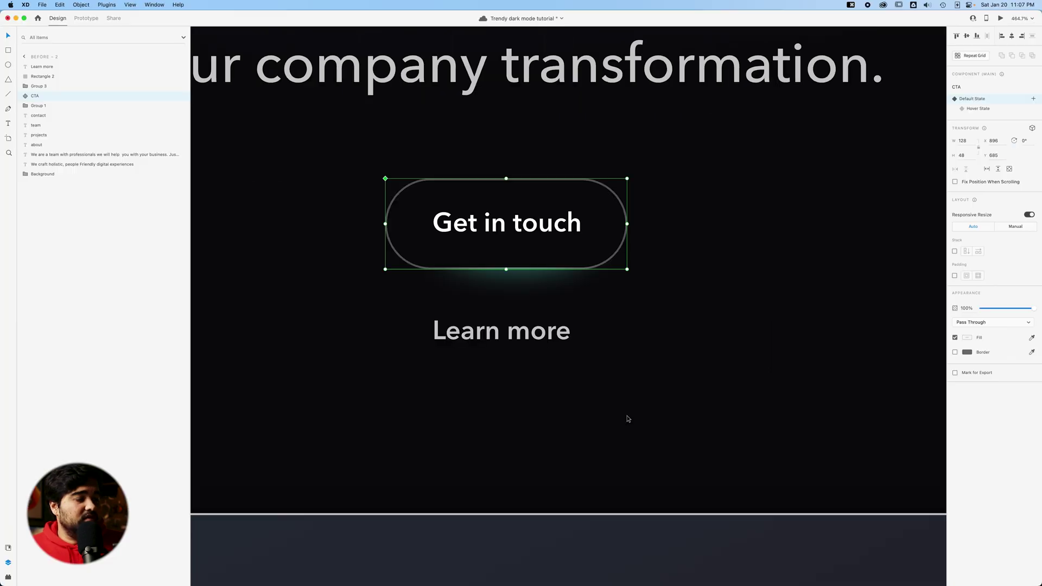
left_click(628, 419)
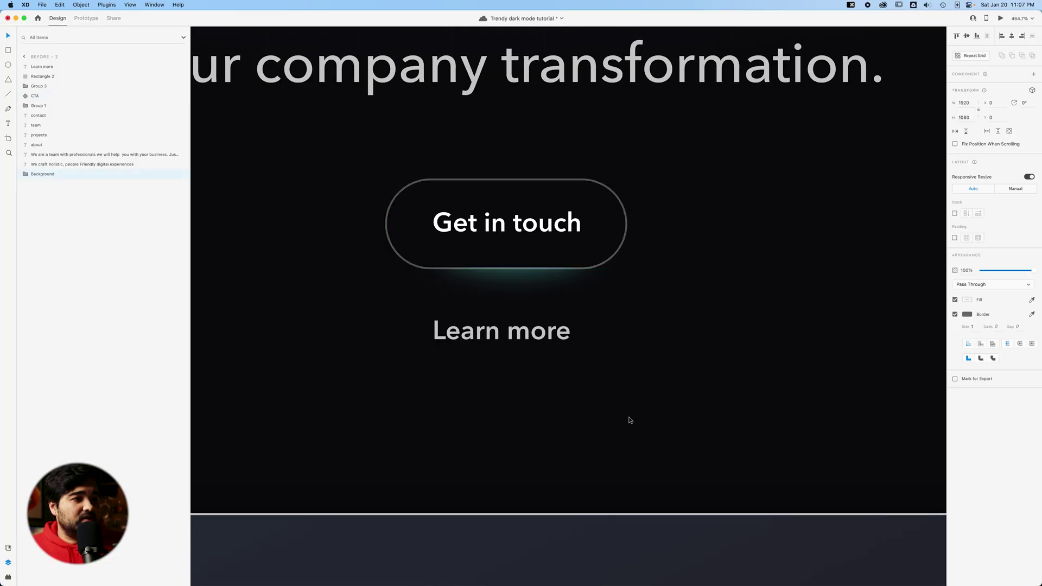
key("super+Return")
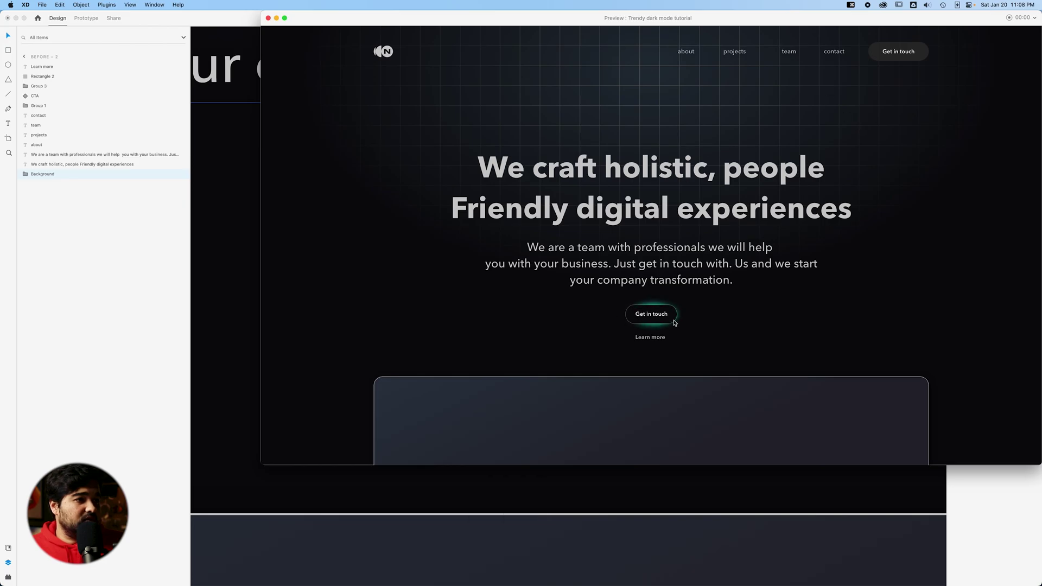
left_click(269, 18)
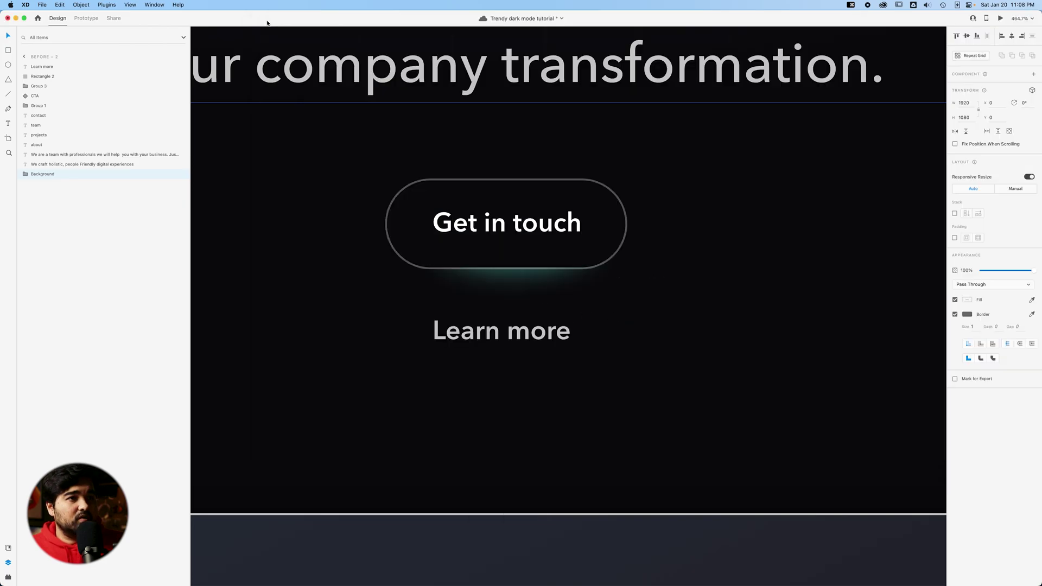
Step: Duplicate the CTA button into the navigation bar and delete the old Get in touch button there
scroll(561, 330, "down", 5)
scroll(625, 346, "down", 5)
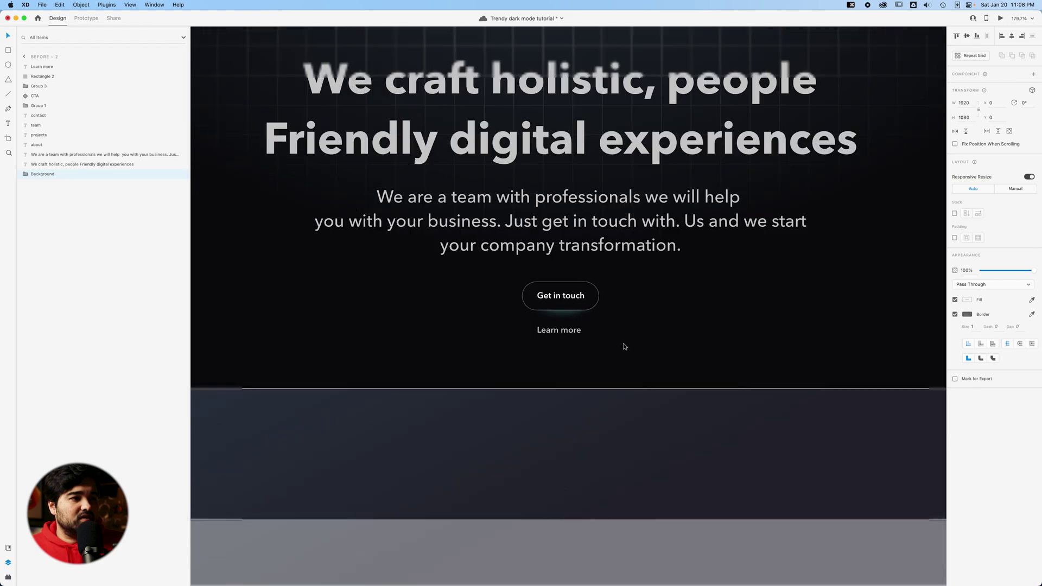
left_click_drag(607, 358, 581, 379)
left_click_drag(464, 436, 846, 119, "alt")
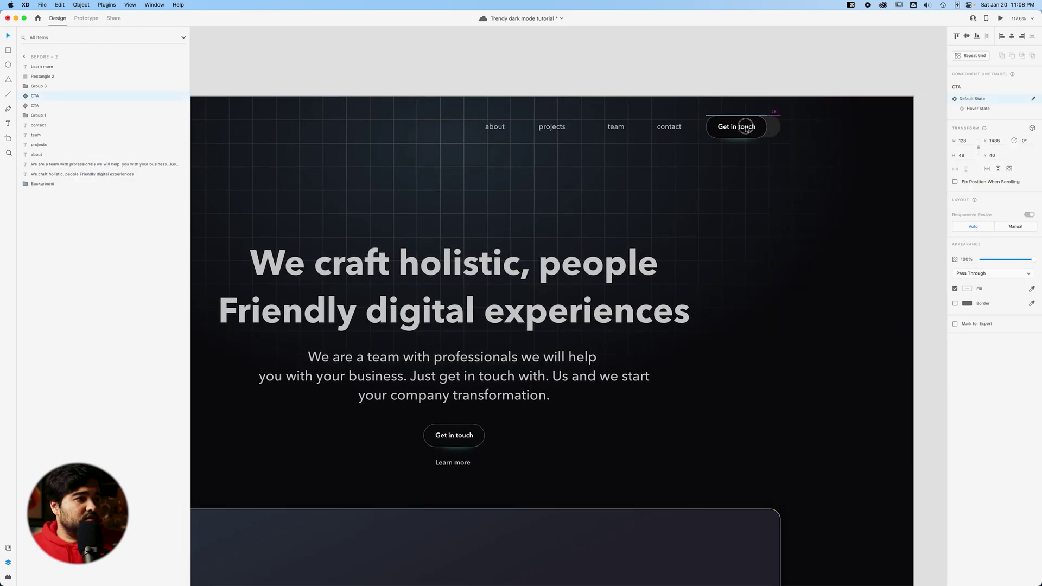
left_click(777, 127)
key("Delete")
Step: Change the navigation button's label to "Contact us" and centre the text on the button
scroll(782, 131, "up", 5)
key("super+z")
double_click(713, 124)
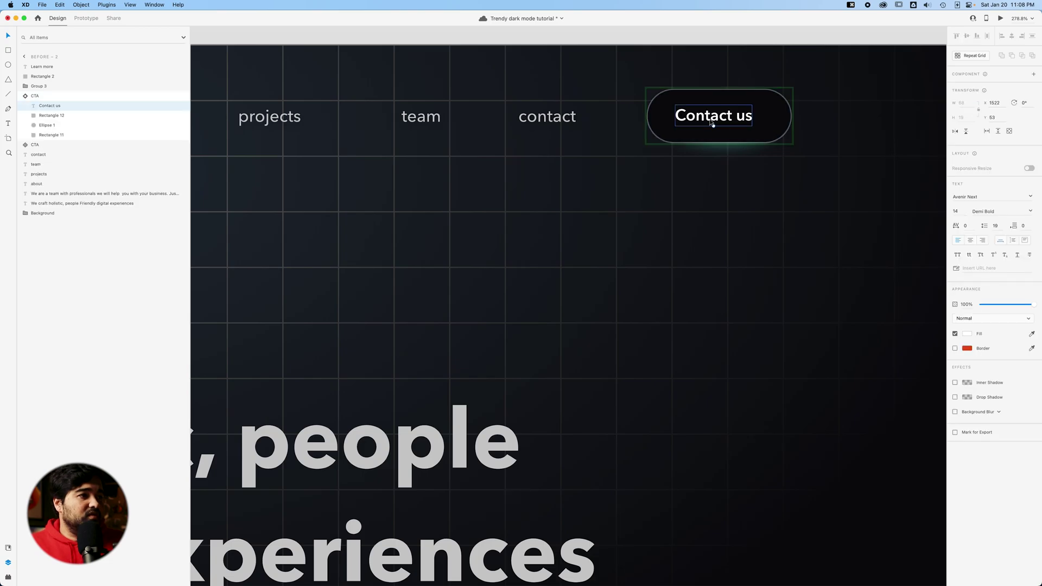
left_click(779, 112, "shift")
left_click(967, 36)
left_click(1011, 36)
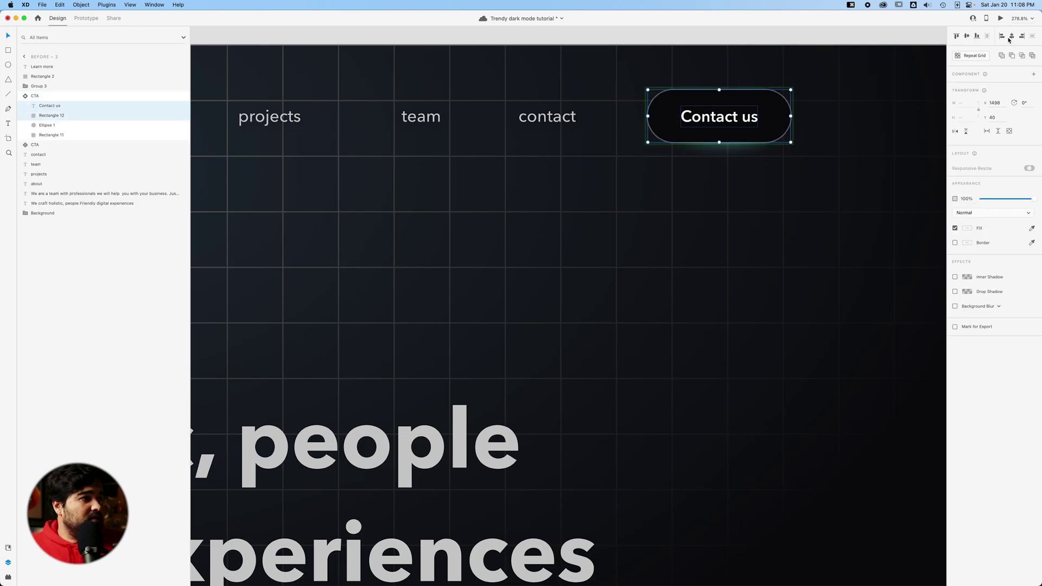
left_click(825, 194)
scroll(777, 276, "down", 5)
left_click(689, 149)
left_click_drag(689, 283, 727, 193)
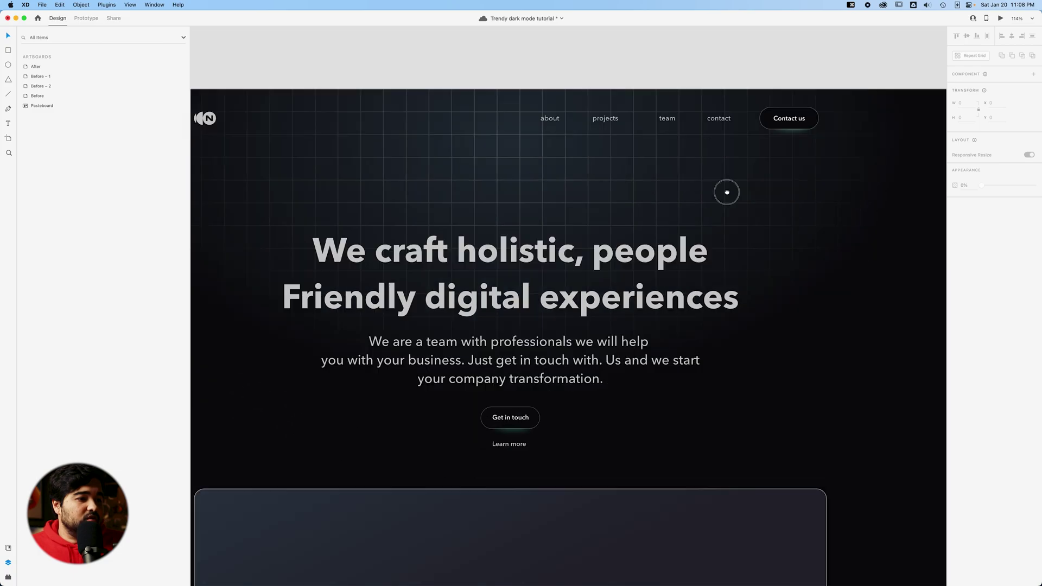
Step: In Nucleo, dismiss the tutorial, search for "arrow" icons and bring the arrow_forward icon into the XD pasteboard
scroll(727, 193, "down", 5)
left_click(537, 319)
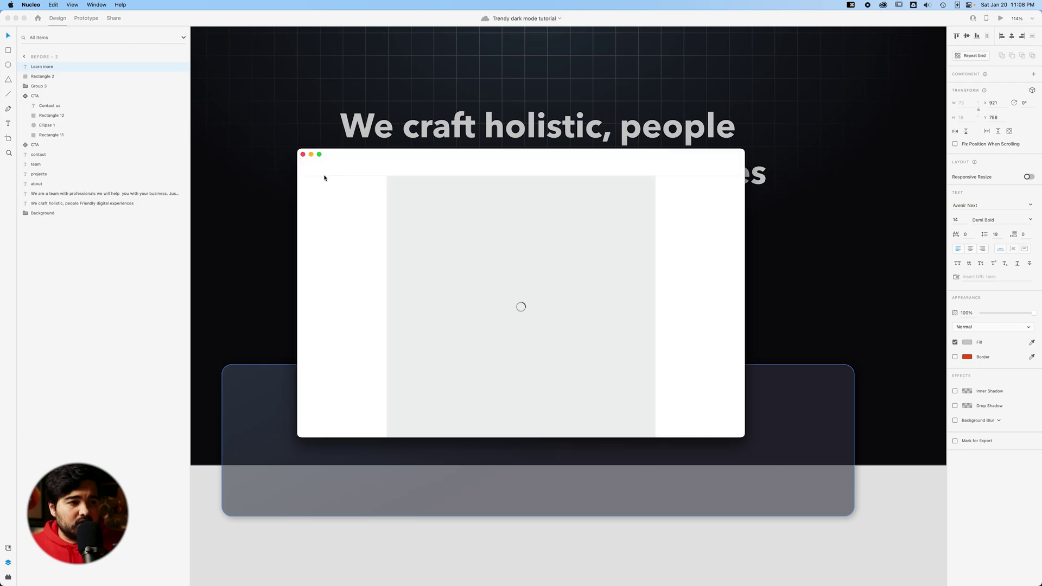
left_click(544, 220)
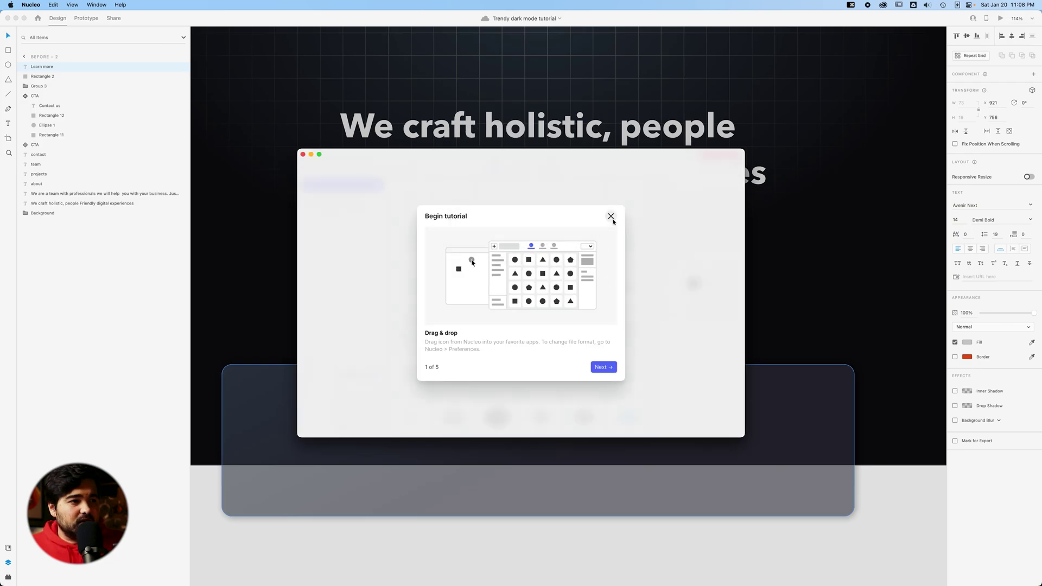
left_click(611, 216)
type("arrow")
scroll(586, 385, "down", 5)
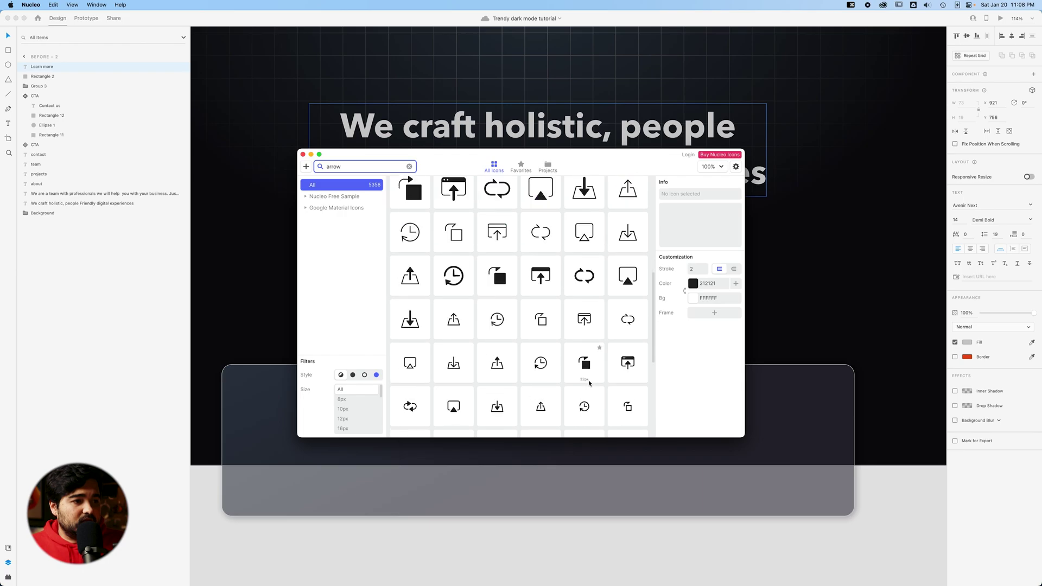
left_click_drag(410, 340, 487, 546)
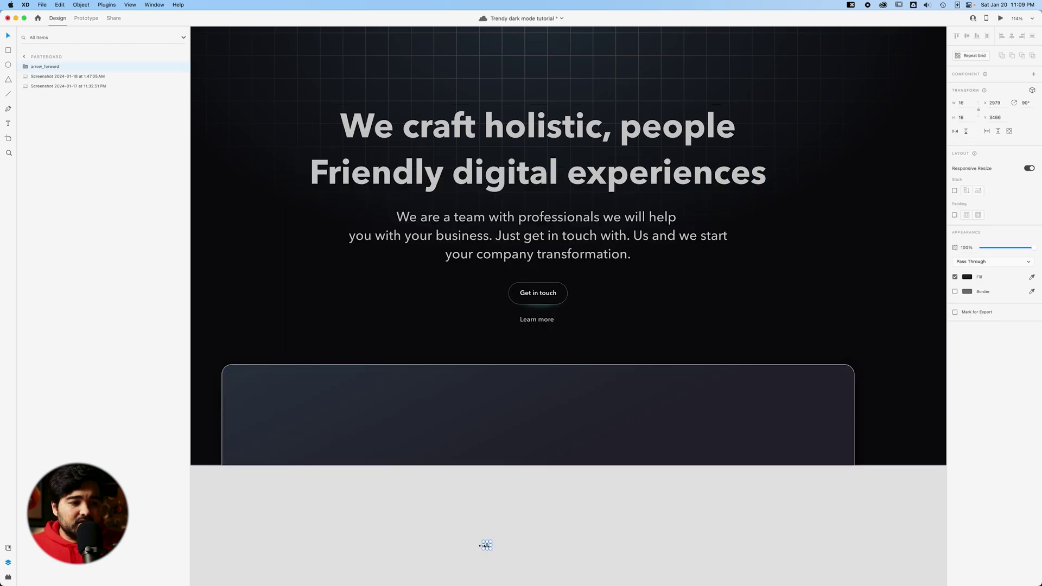
Step: Place the downward arrow icon centred just beneath the Learn more text and fill it with the saved light grey colour
scroll(486, 546, "up", 2)
left_click_drag(555, 274, 549, 276)
left_click(967, 315)
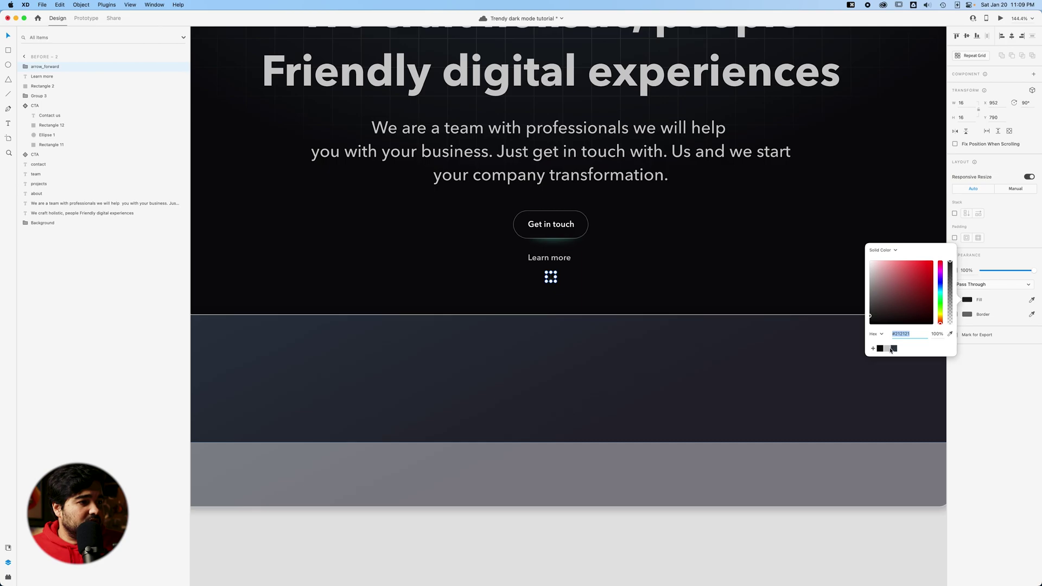
left_click(635, 539)
scroll(577, 87, "up", 1)
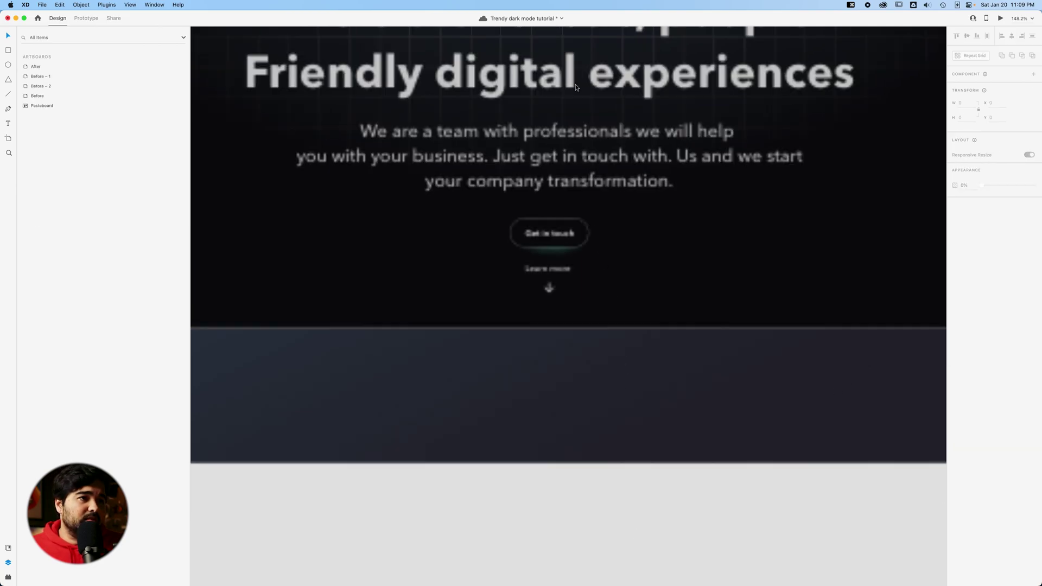
scroll(577, 87, "down", 5)
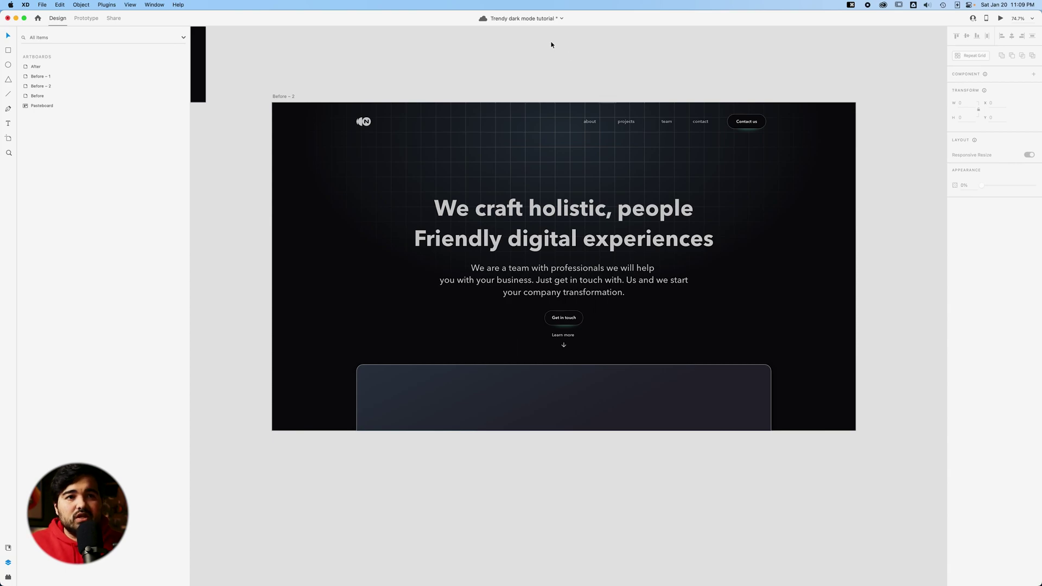
left_click(418, 78)
key("cmd+z")
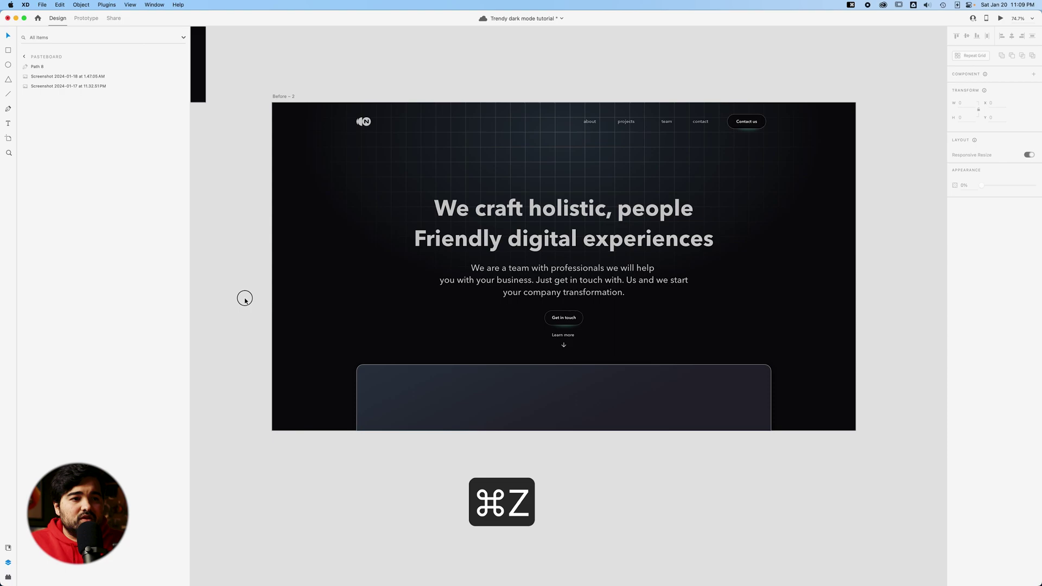
key("cmd+z")
Step: Draw a closed curved beam about 1203 × 822 across the artboard's upper-left corner with the Pen tool, white-filled and without border
key("p")
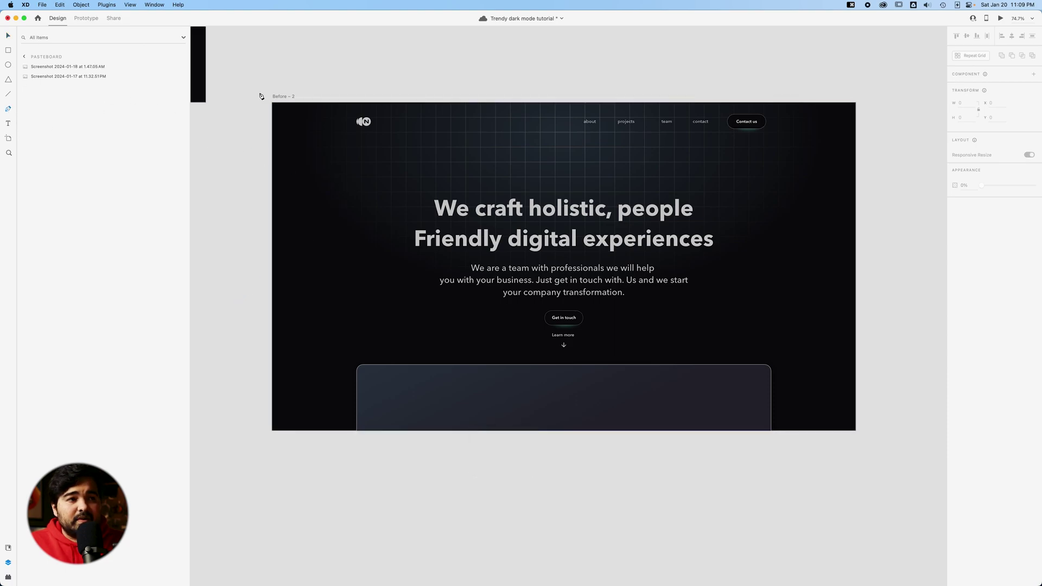
left_click(402, 80)
left_click(255, 220)
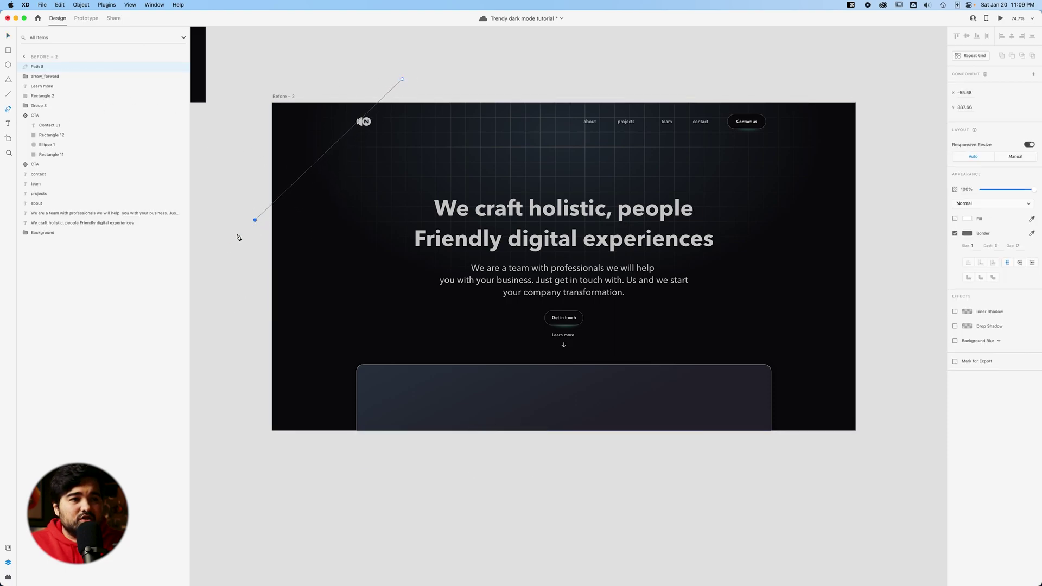
left_click(212, 291)
left_click_drag(511, 78, 605, 55)
left_click(403, 79)
left_click(955, 234)
left_click(955, 219)
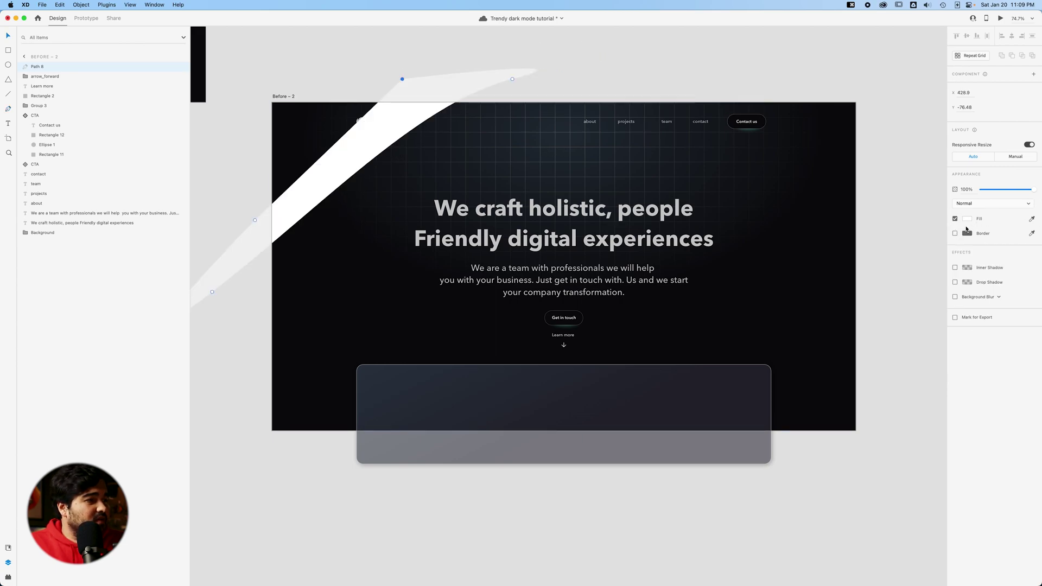
Step: Change the beam's fill to a radial gradient and stretch the gradient diagonally along the beam
left_click(969, 221)
left_click(885, 169)
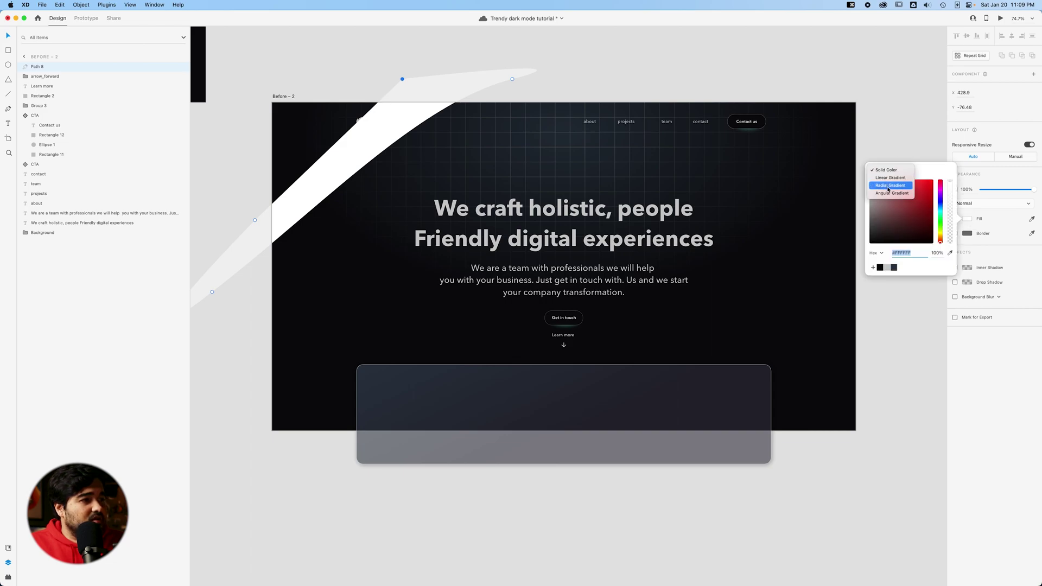
left_click(891, 190)
left_click_drag(353, 195, 343, 150)
left_click_drag(526, 276, 468, 63)
scroll(397, 194, "up", 3)
left_click_drag(398, 195, 417, 169)
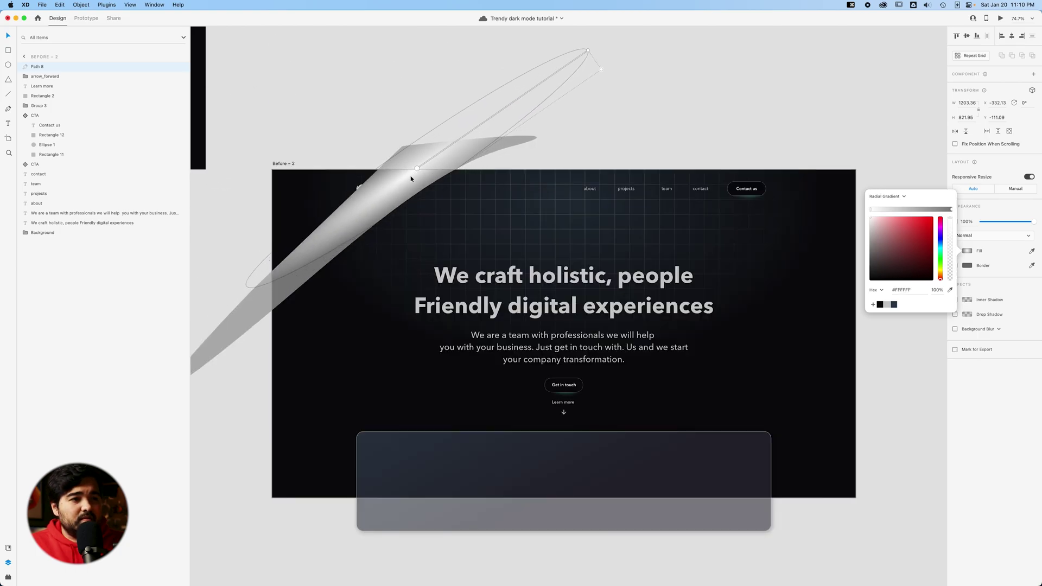
left_click_drag(602, 69, 642, 118)
left_click(593, 48)
left_click_drag(593, 48, 215, 339)
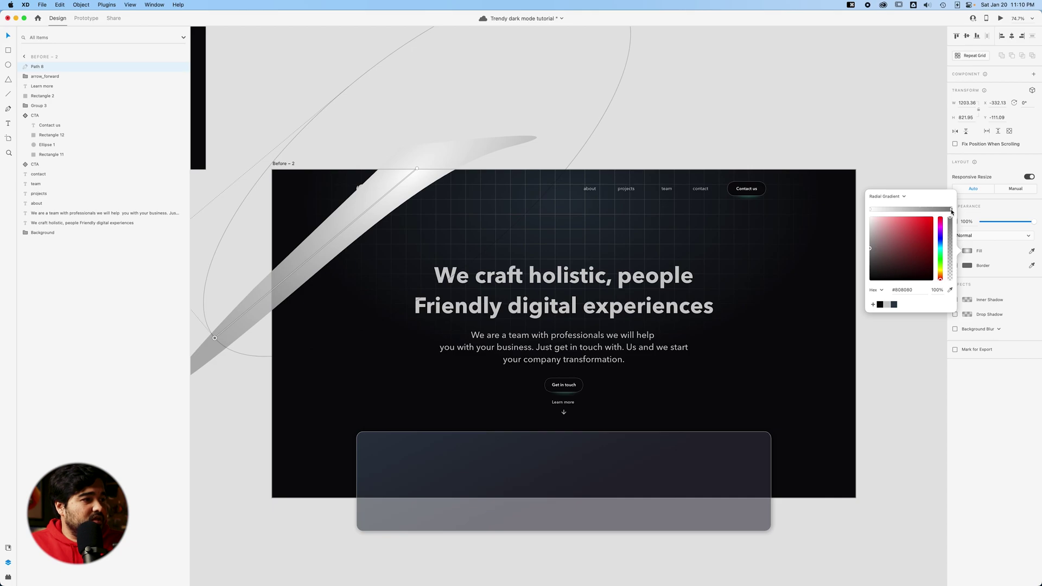
Step: Set the gradient's outer stop to white at 0% opacity and shift the gradient centre towards the beam's upper-right end
left_click_drag(848, 222, 823, 177)
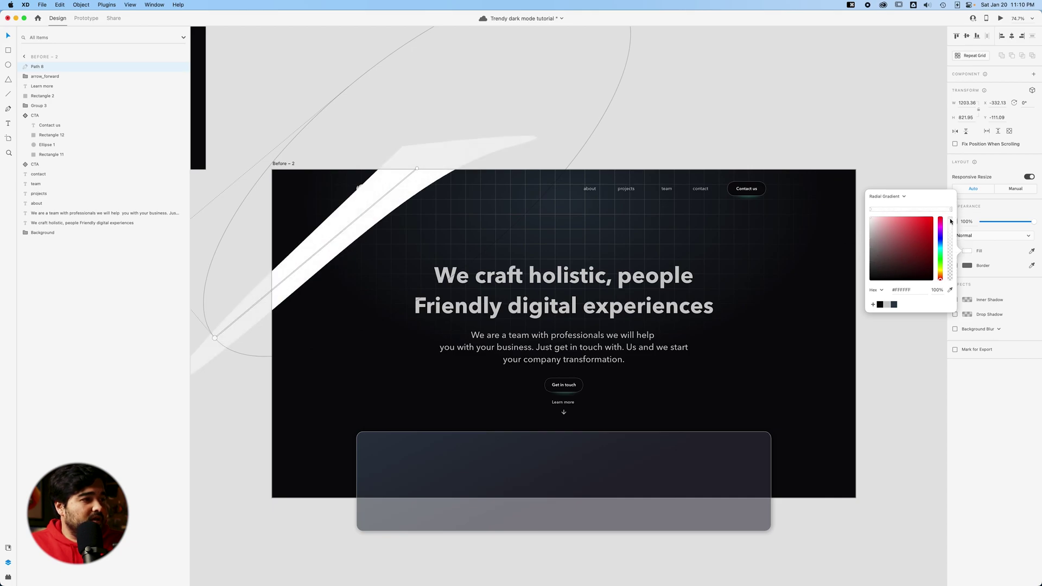
left_click_drag(950, 222, 946, 289)
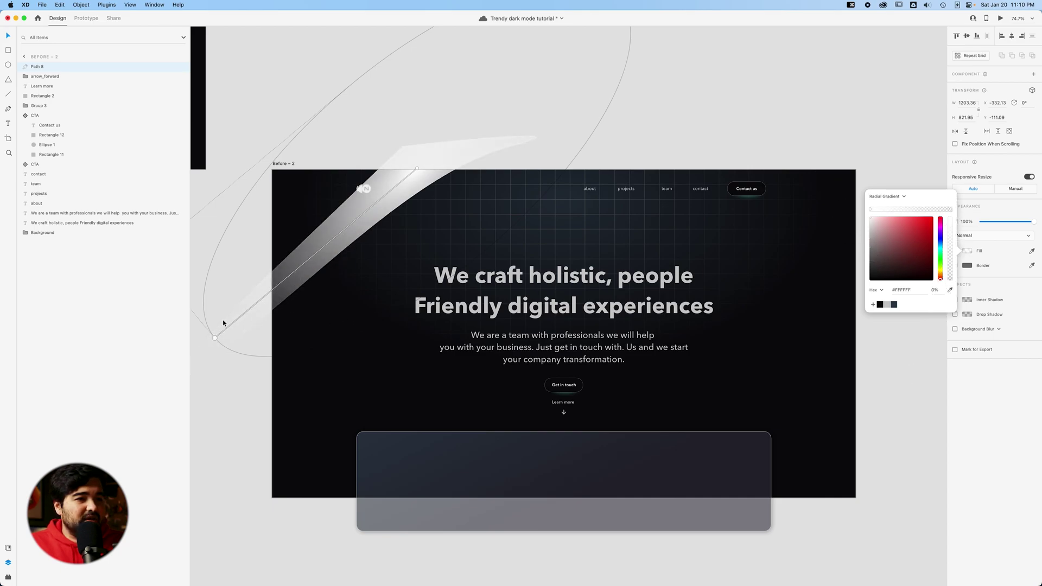
left_click_drag(419, 170, 467, 128)
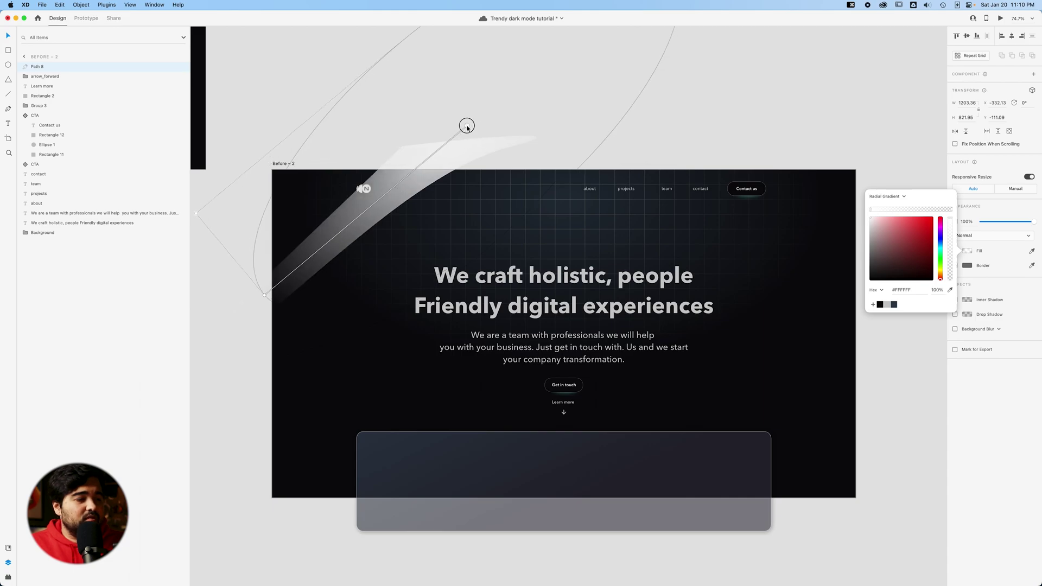
left_click(974, 370)
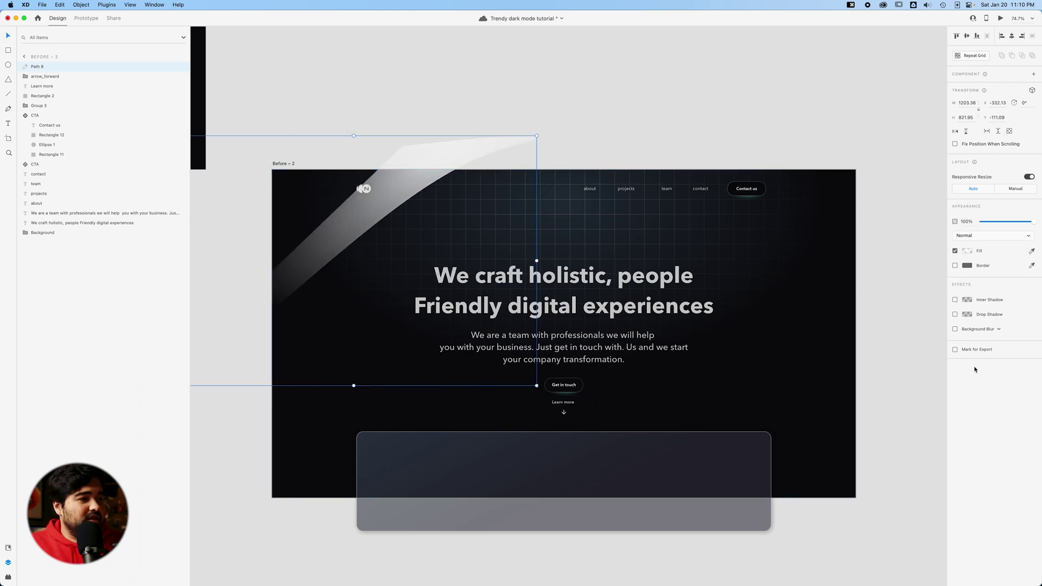
Step: Apply an Object Blur of 38 to the beam
left_click(956, 329)
left_click(976, 330)
left_click(977, 337)
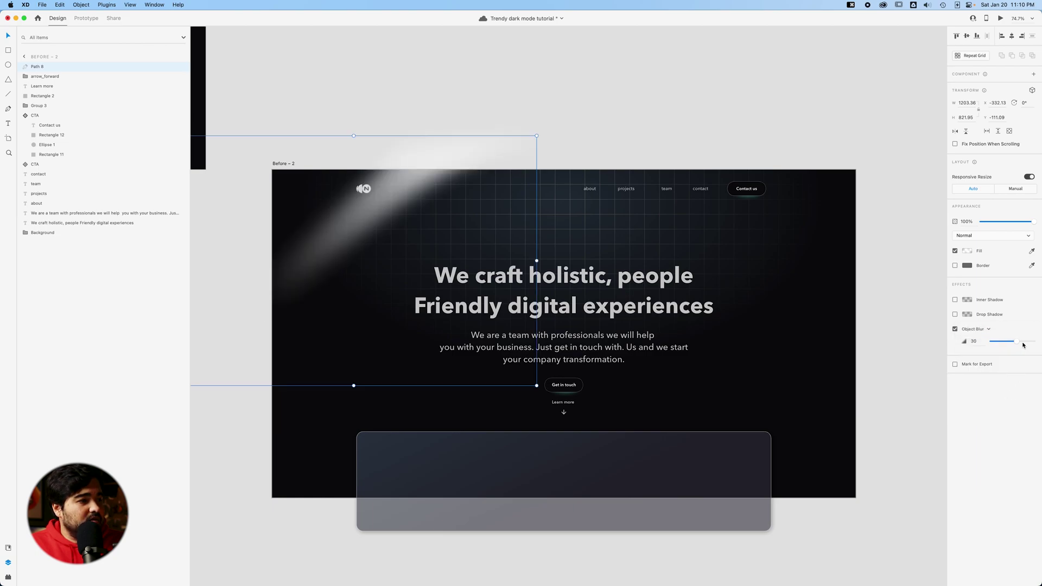
left_click_drag(1020, 344, 1024, 342)
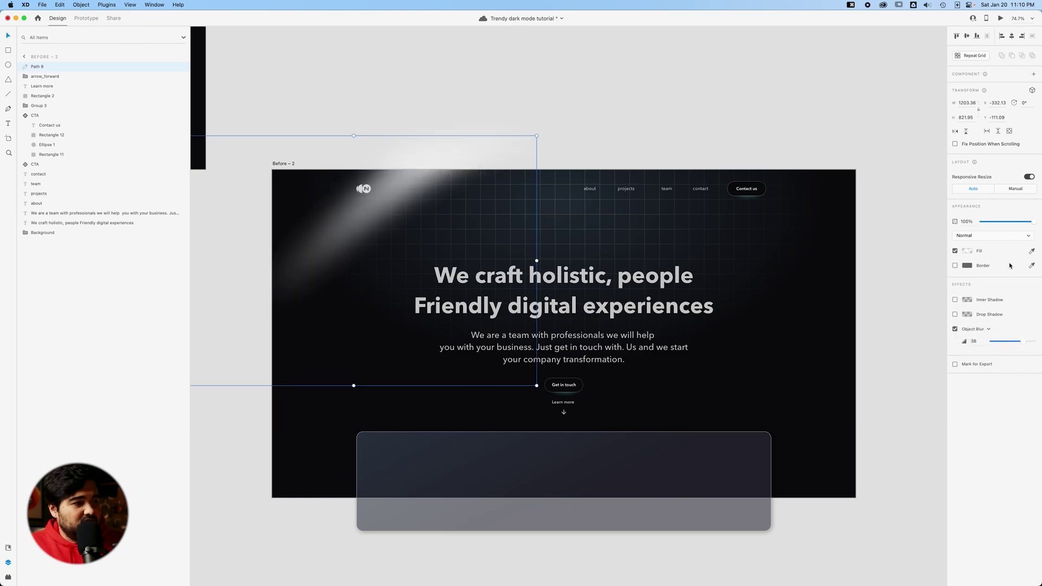
Step: Set the beam's blend mode to Hard Light and its opacity to 39%
left_click(972, 237)
left_click(978, 318)
left_click(992, 237)
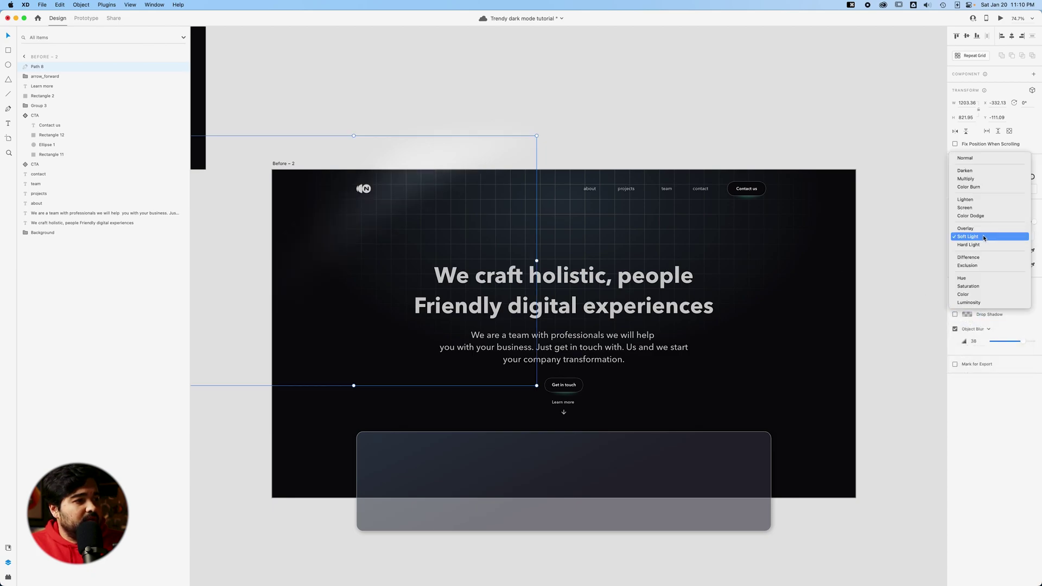
left_click(978, 245)
left_click_drag(1008, 222, 1002, 222)
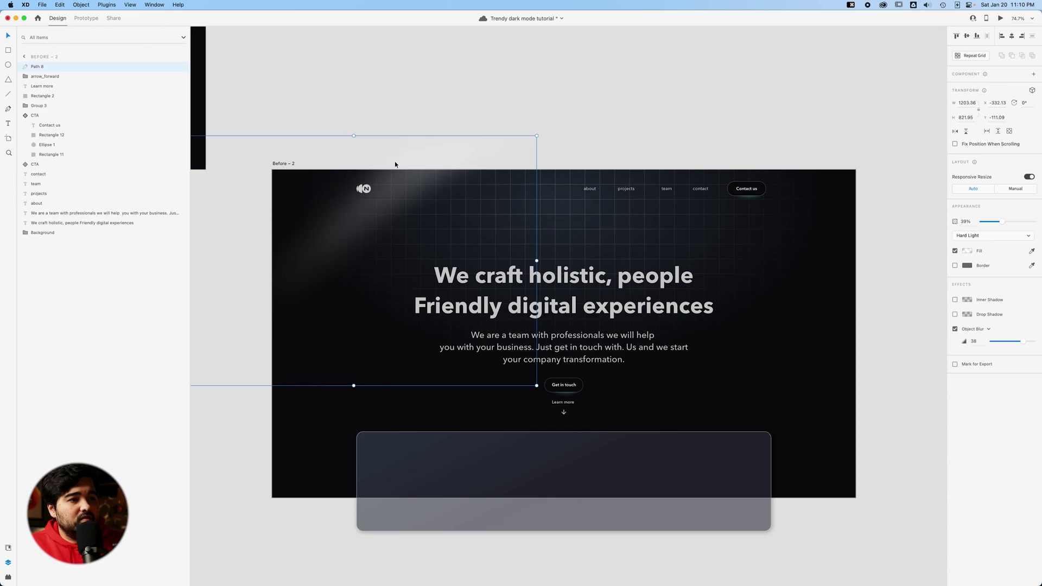
Step: Duplicate the blurred beam, flip the copy horizontally and place it over the artboard's upper-right corner
left_click(410, 209)
left_click(389, 202)
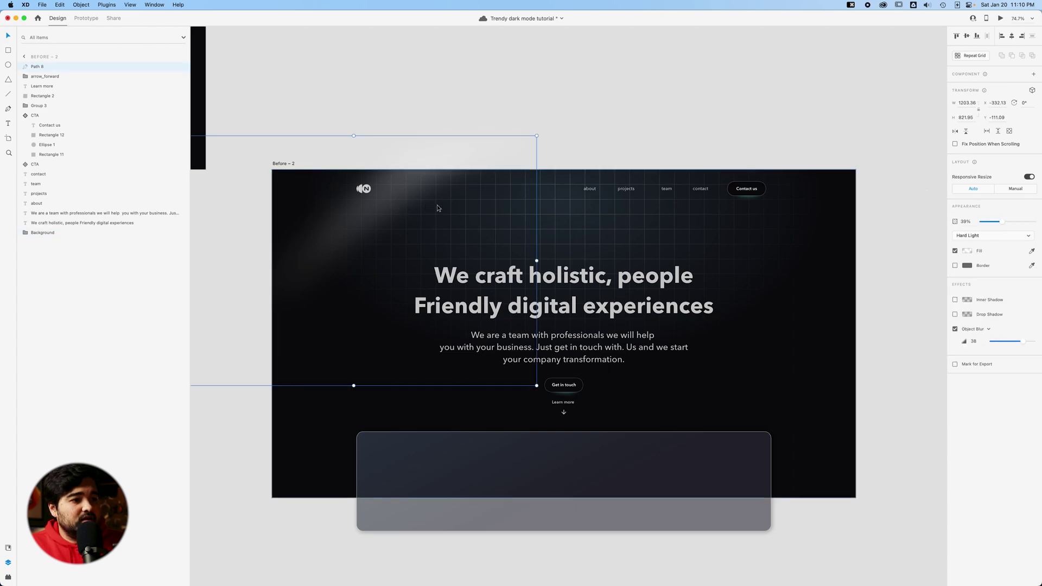
key("super+c")
key("super+v")
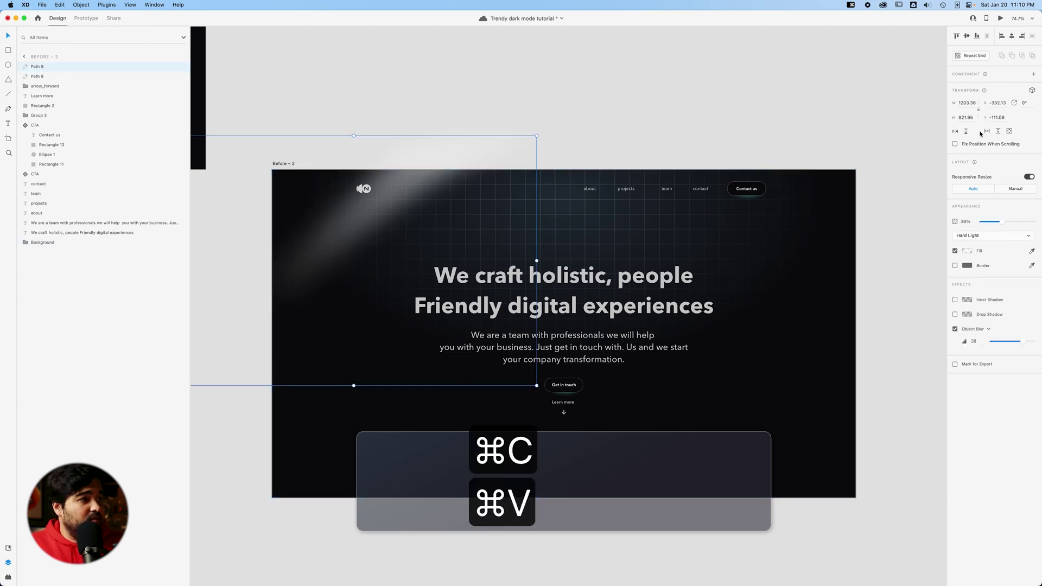
left_click_drag(364, 223, 887, 255)
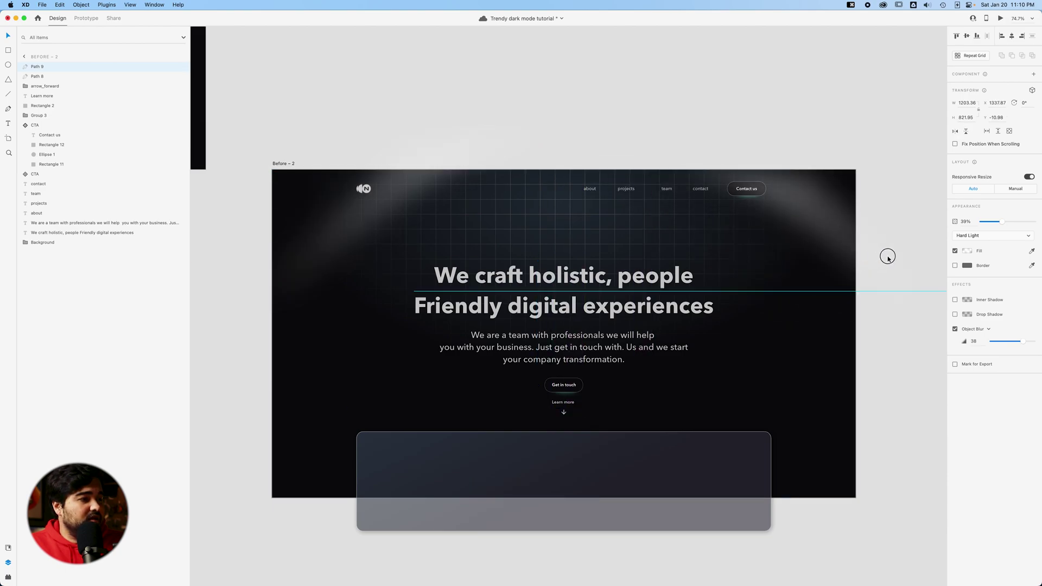
Step: Set the mirrored beam to Soft Light at 24% opacity and shift its inner gradient colour to cyan
left_click(996, 235)
left_click(959, 228)
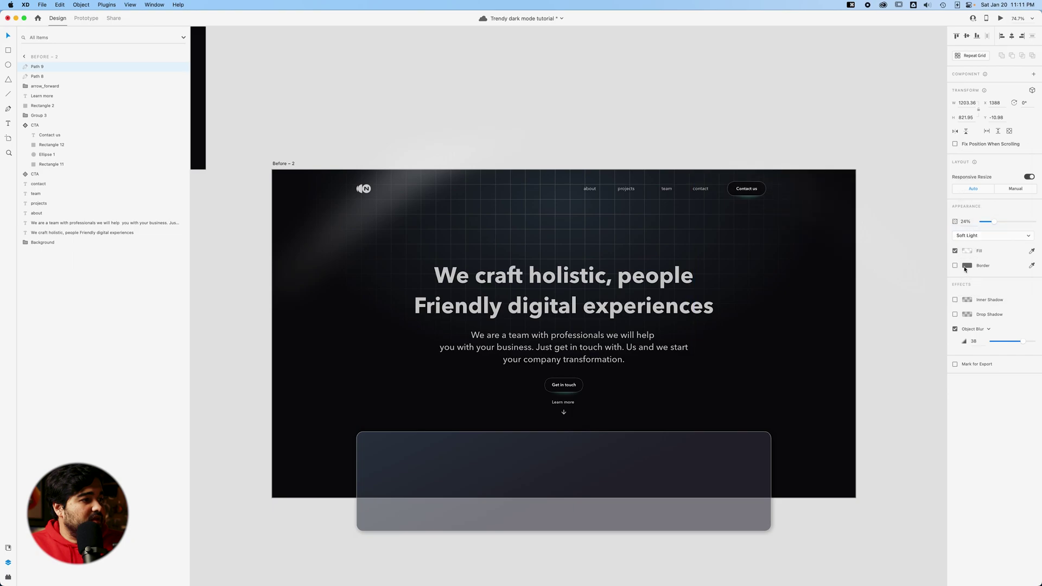
left_click(967, 251)
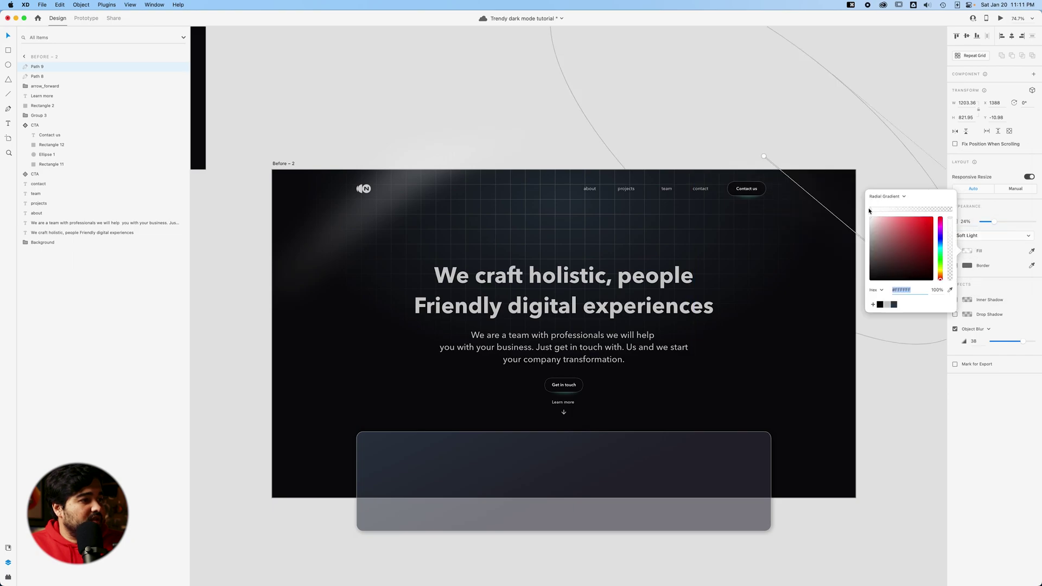
left_click_drag(940, 255, 940, 249)
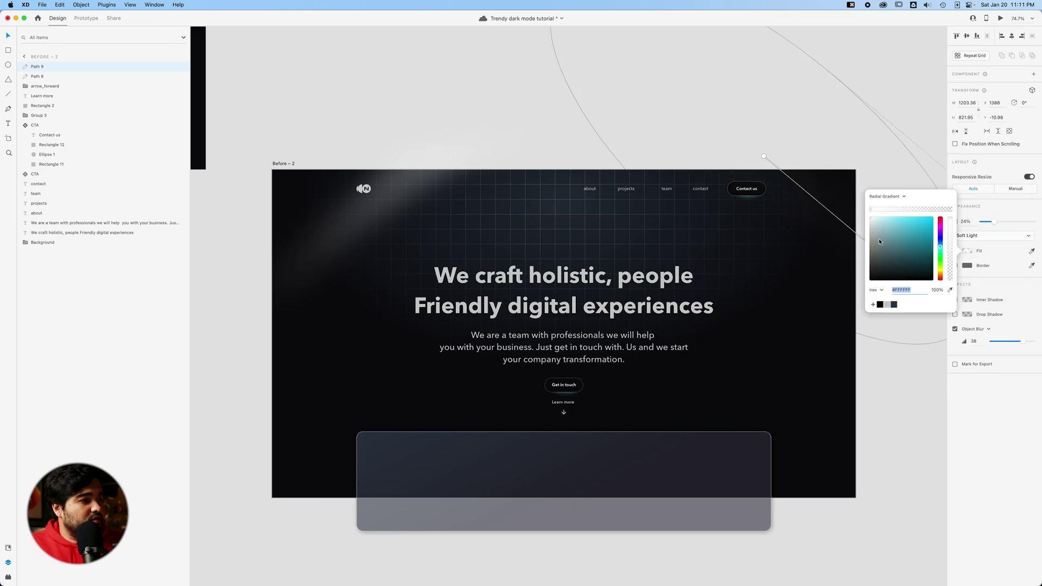
Step: Raise the cyan beam's opacity and choose a stronger blend mode for it
mouse_move(994, 222)
left_mouse_down()
mouse_move(1015, 221)
mouse_move(1000, 222)
left_mouse_up()
left_click(985, 237)
left_click(1002, 243)
Step: Duplicate the left white beam into the middle of the hero area and enlarge the copy to about 1494 × 993
left_click_drag(406, 189, 554, 204)
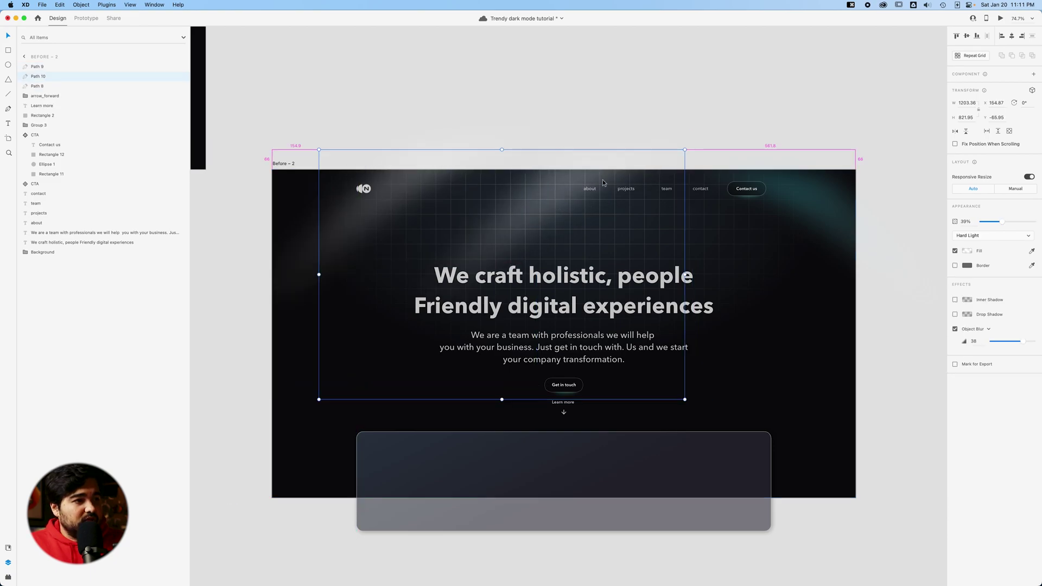
left_click_drag(689, 151, 774, 97)
left_click_drag(643, 151, 675, 201)
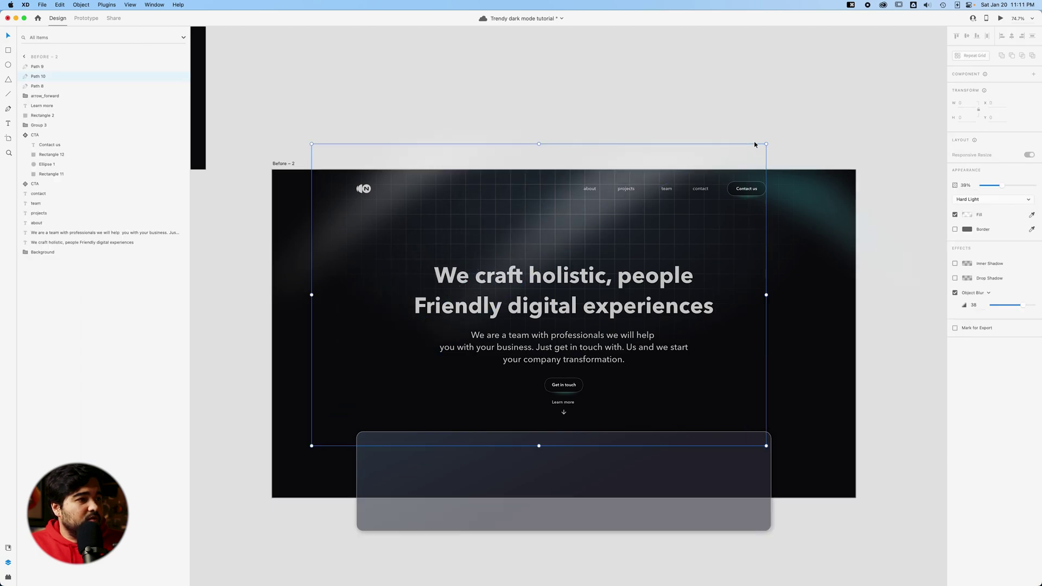
Step: Rotate the enlarged middle beam to about -22° so that it falls more steeply over the heading
left_click(770, 143)
left_click(652, 203)
left_click(652, 203)
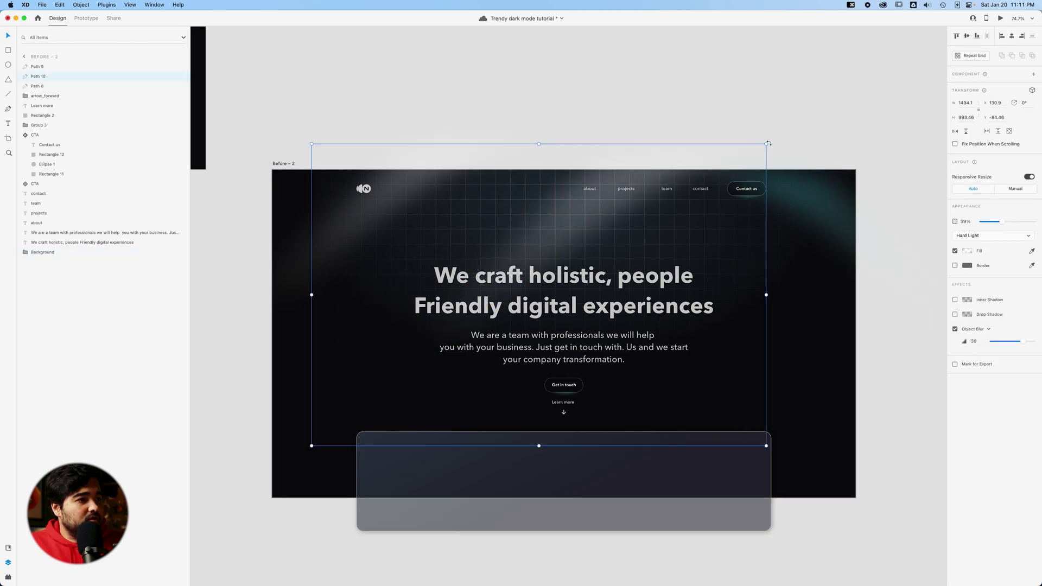
left_click_drag(688, 98, 573, 113)
left_click(607, 51)
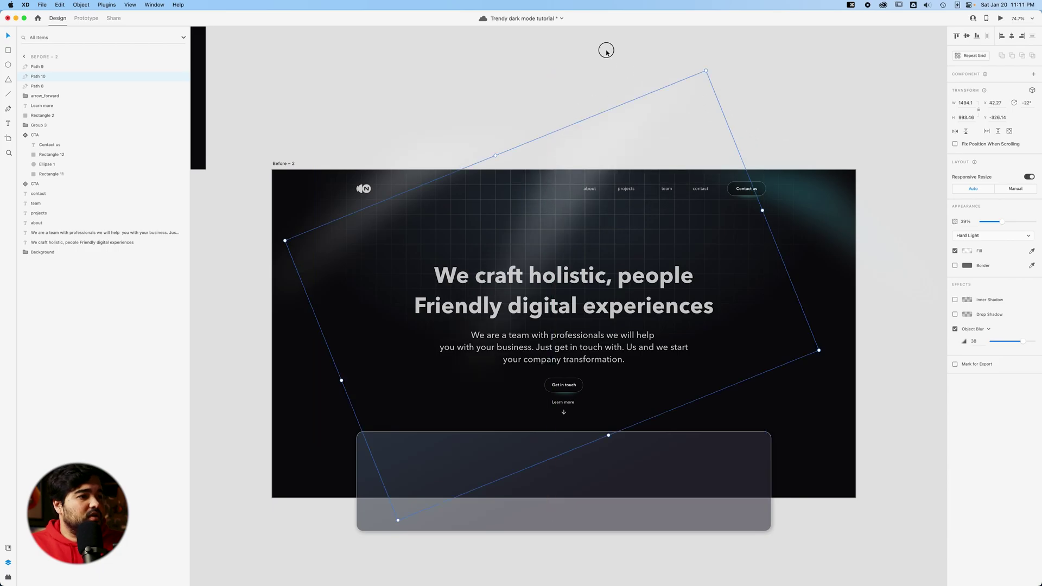